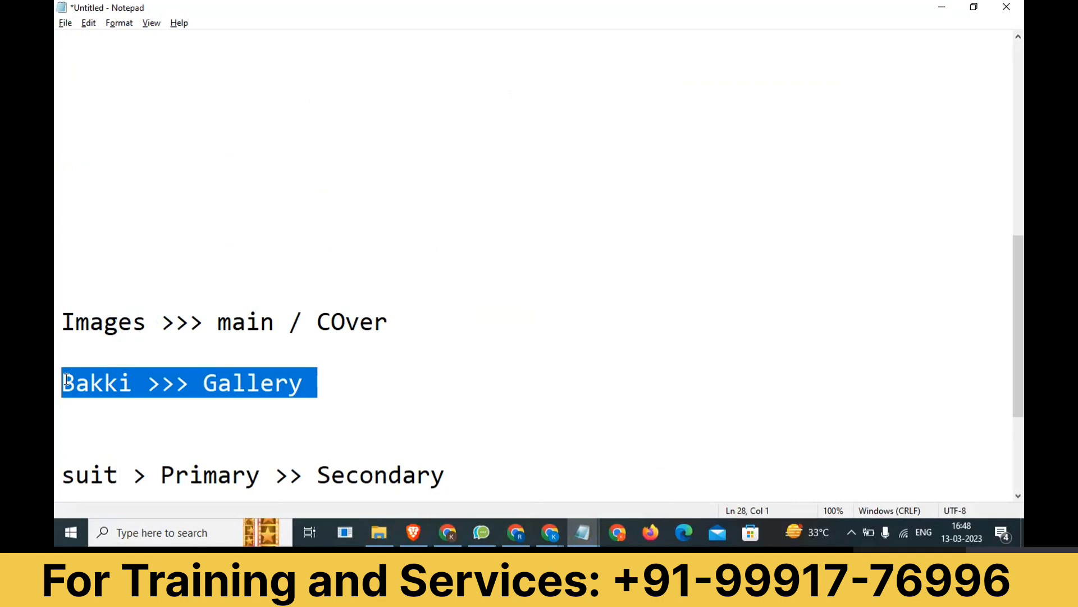
Step: Compare the image link column of the fb-feed sheet with the main/cover and gallery image lines in the Notepad notes
{"action": "key", "text": "alt+Tab"}
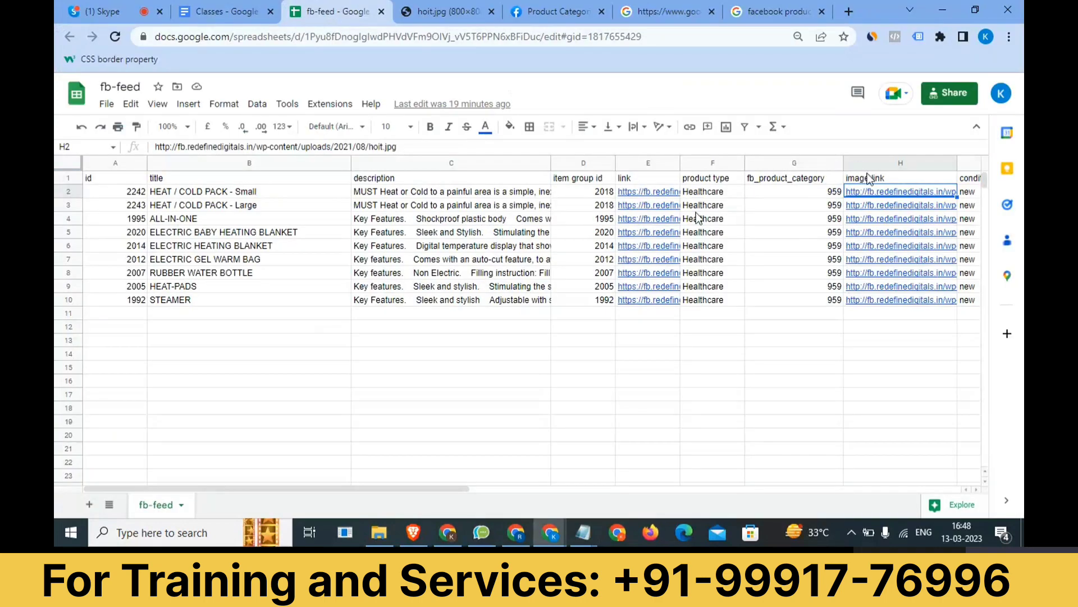
{"action": "left_click_drag", "start_coordinate": [859, 178], "coordinate": [884, 303]}
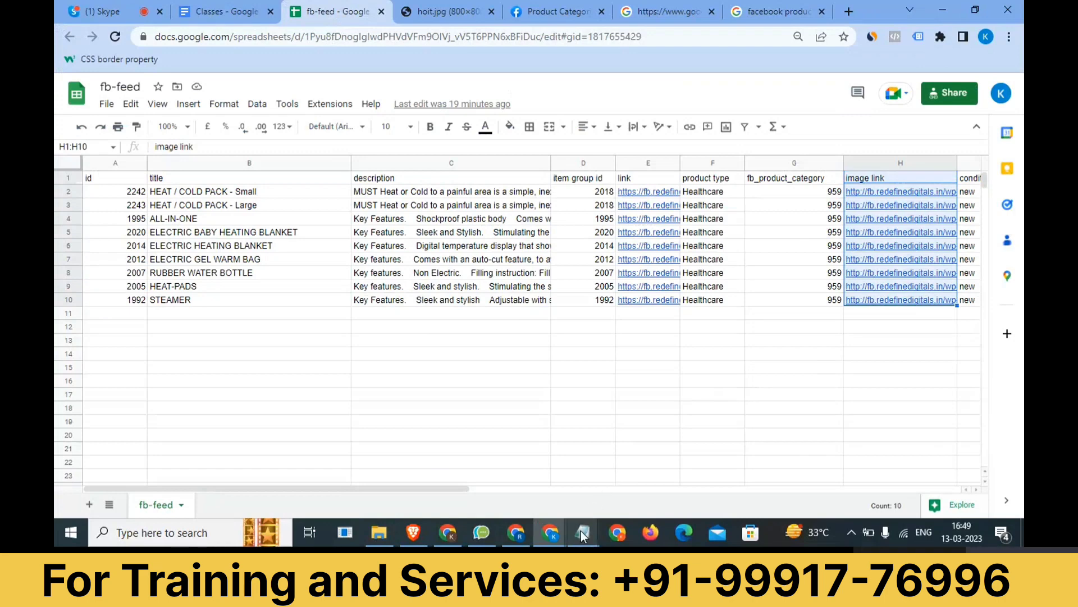
{"action": "mouse_move", "coordinate": [582, 531]}
{"action": "left_click", "coordinate": [554, 488]}
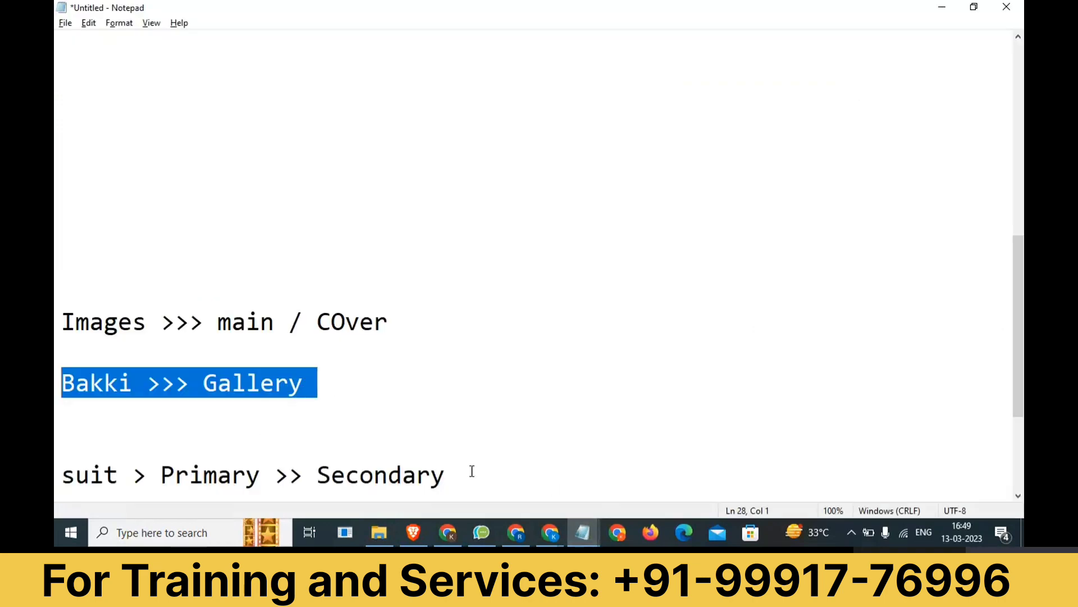
{"action": "left_click_drag", "start_coordinate": [404, 321], "coordinate": [60, 325]}
{"action": "left_click_drag", "start_coordinate": [347, 387], "coordinate": [56, 389]}
{"action": "key", "text": "alt+Tab"}
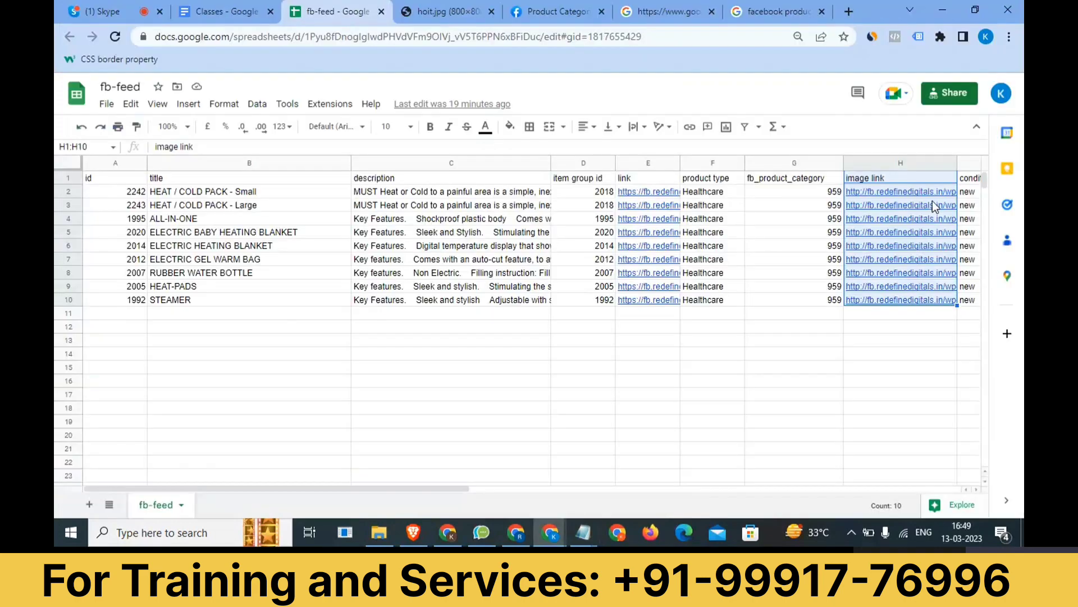
{"action": "scroll", "coordinate": [751, 349], "scroll_direction": "right", "scroll_amount": 1}
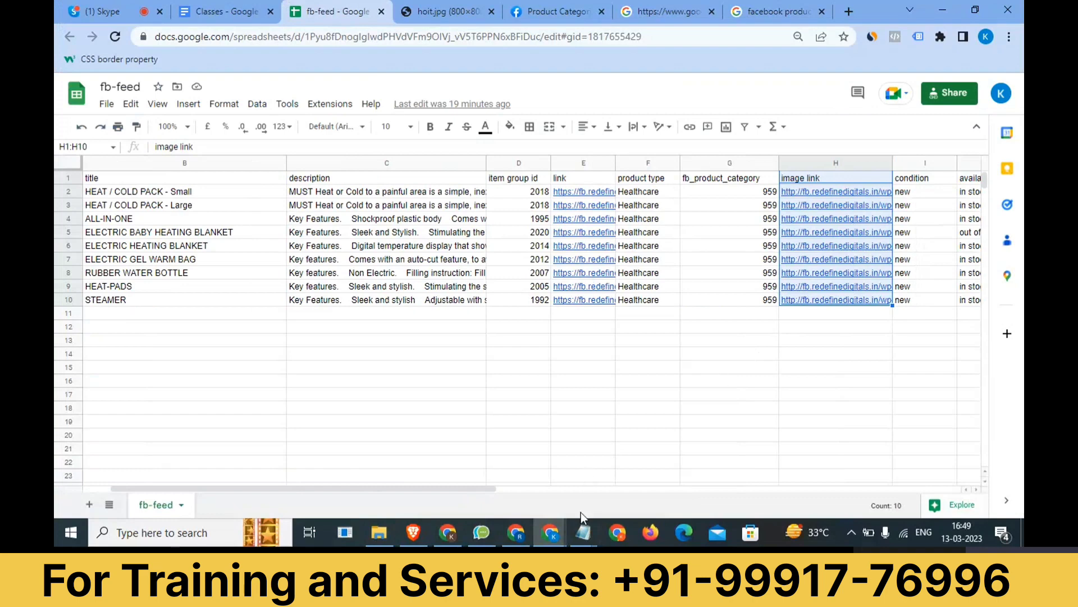
Step: Highlight the Stock Availability line in the Notepad notes and examine the availability, price and sale price columns of the fb-feed sheet
{"action": "mouse_move", "coordinate": [583, 530]}
{"action": "left_click", "coordinate": [534, 485]}
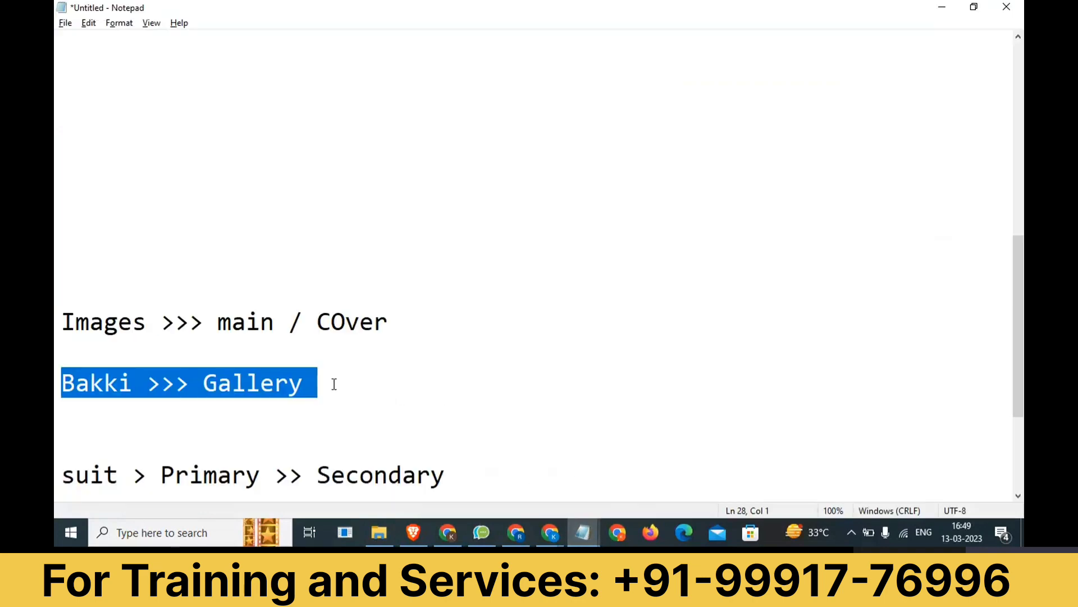
{"action": "scroll", "coordinate": [332, 381], "scroll_direction": "up", "scroll_amount": 5}
{"action": "left_click_drag", "start_coordinate": [373, 239], "coordinate": [56, 231]}
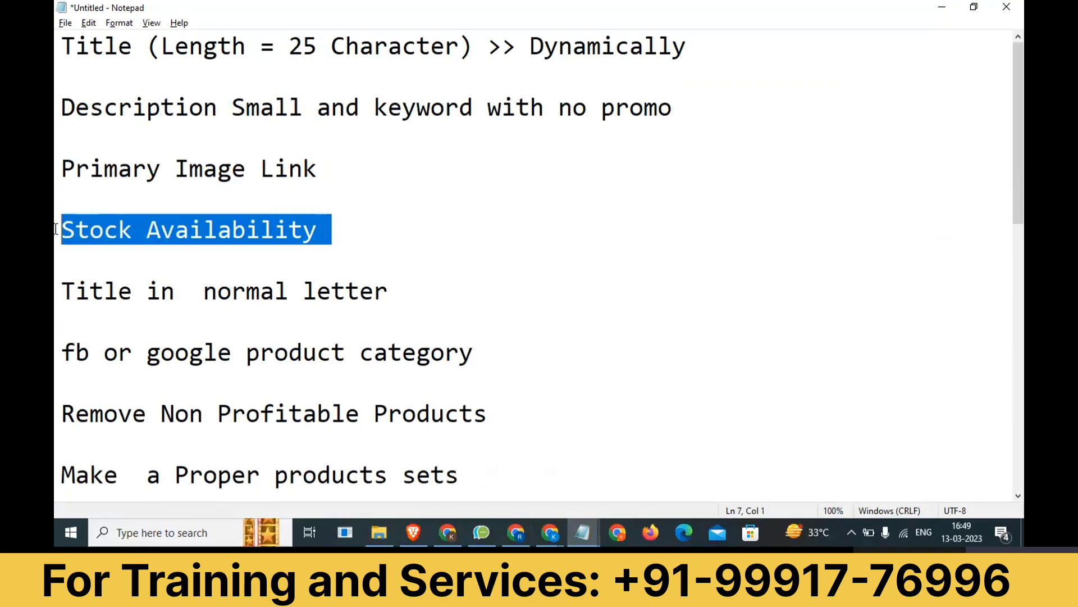
{"action": "key", "text": "alt+Tab"}
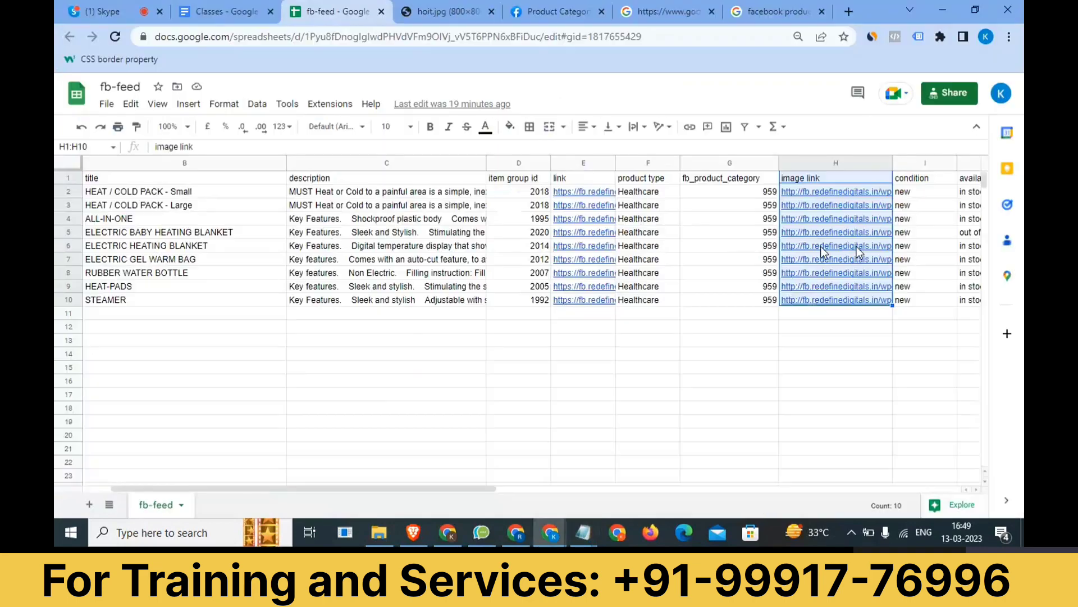
{"action": "scroll", "coordinate": [857, 247], "scroll_direction": "right", "scroll_amount": 3}
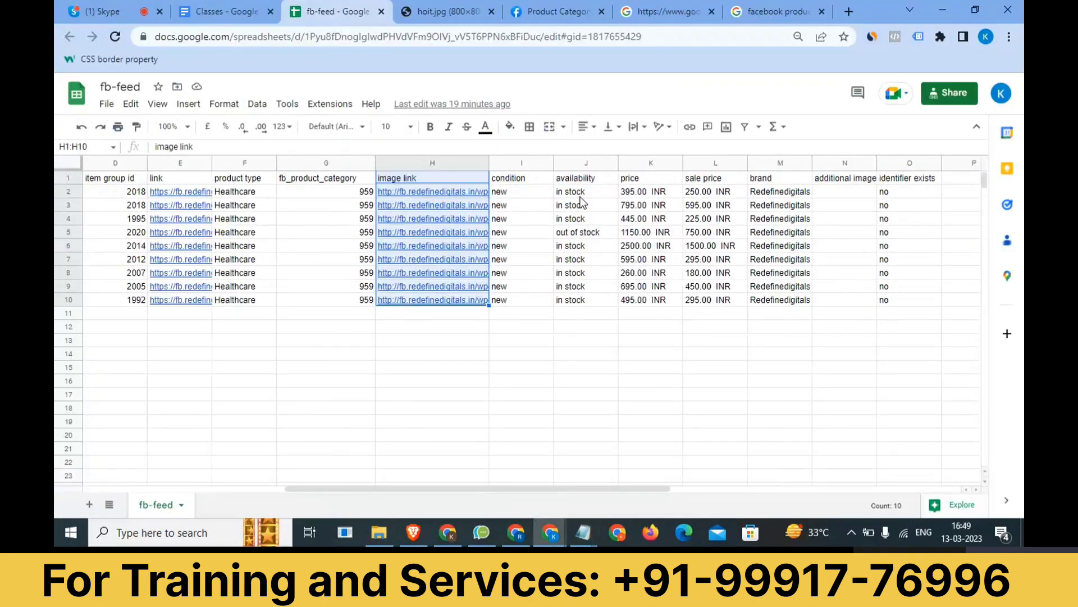
{"action": "left_click_drag", "start_coordinate": [578, 192], "coordinate": [587, 220]}
{"action": "left_click", "coordinate": [588, 236]}
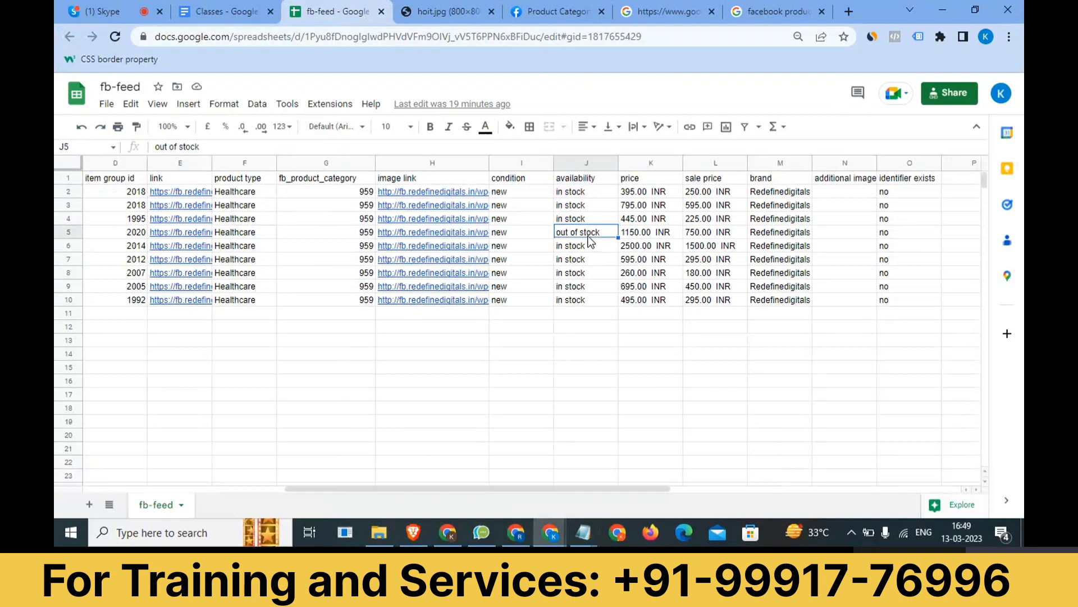
{"action": "left_click_drag", "start_coordinate": [581, 192], "coordinate": [586, 299]}
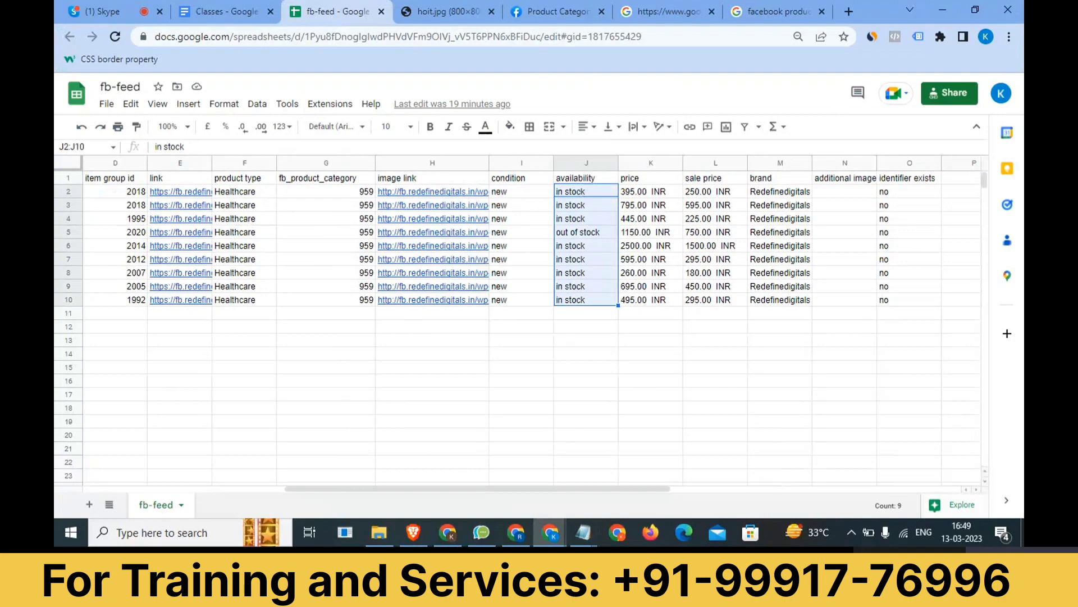
{"action": "left_click_drag", "start_coordinate": [663, 181], "coordinate": [726, 301]}
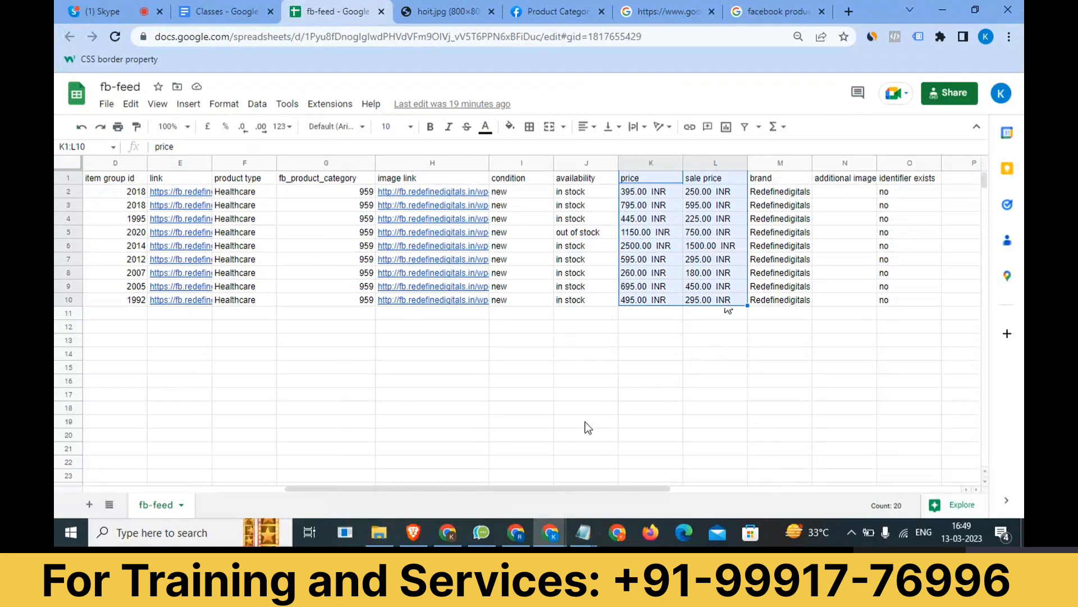
Step: Highlight the note about titles in normal letters in Notepad and check the product titles in B2:B10 of the fb-feed sheet
{"action": "key", "text": "alt+Tab"}
{"action": "left_click_drag", "start_coordinate": [415, 291], "coordinate": [101, 299]}
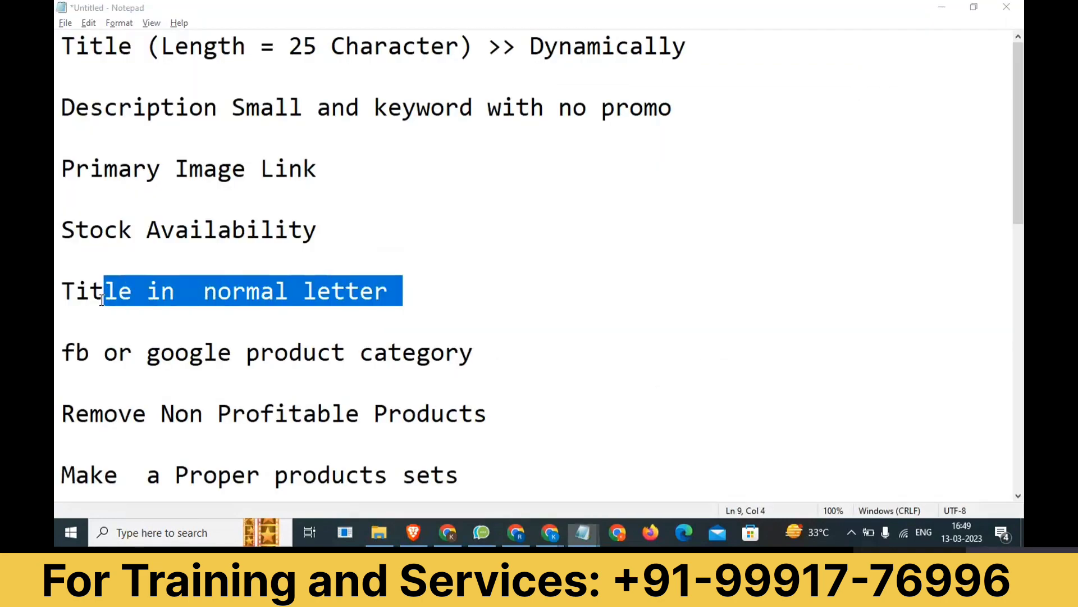
{"action": "key", "text": "alt+Tab"}
{"action": "left_click_drag", "start_coordinate": [224, 191], "coordinate": [225, 294]}
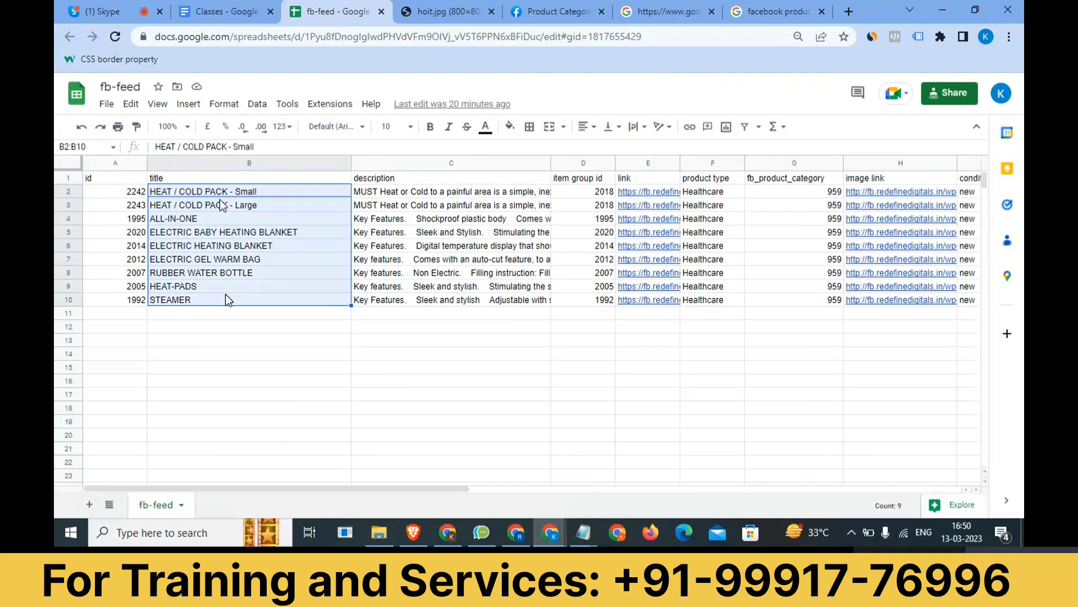
{"action": "left_click", "coordinate": [235, 324]}
{"action": "left_click", "coordinate": [194, 191]}
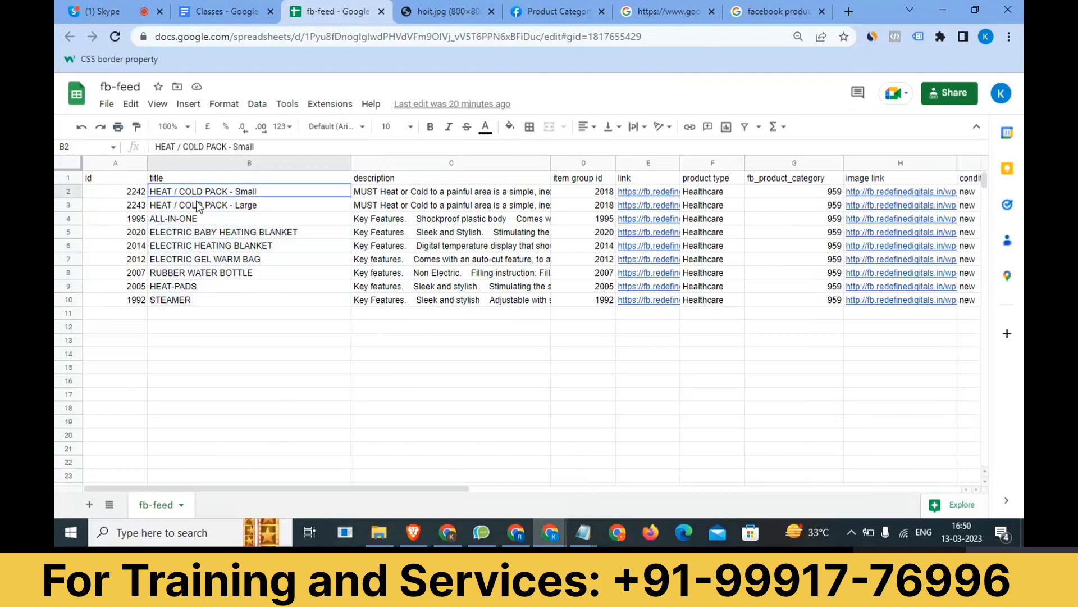
{"action": "left_click_drag", "start_coordinate": [196, 206], "coordinate": [212, 301]}
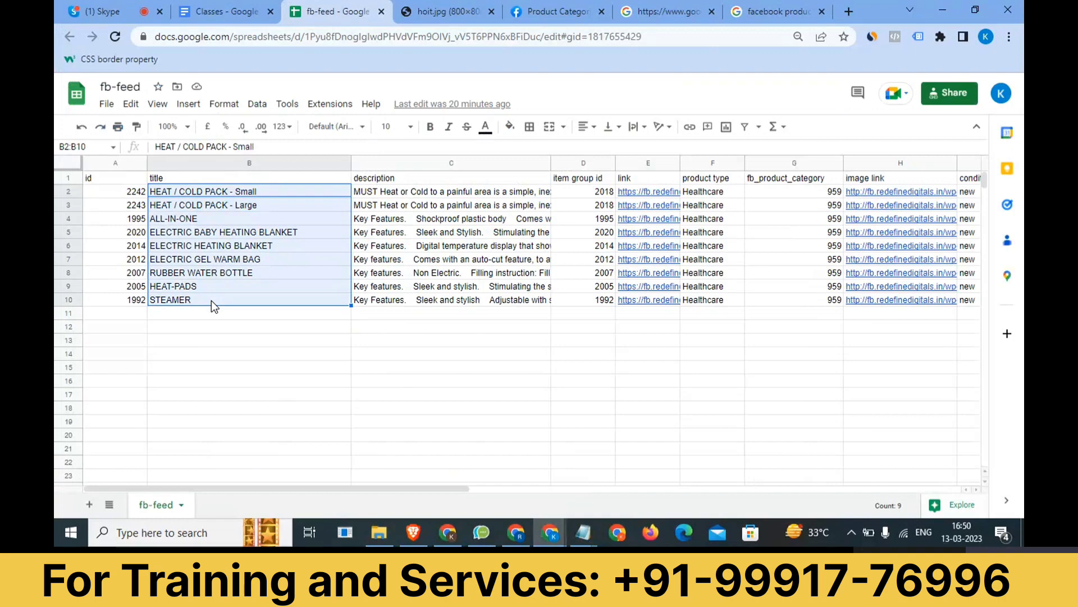
Step: Highlight the fb or google product category line in Notepad and examine the fb_product_category column of the fb-feed sheet
{"action": "left_click", "coordinate": [583, 532]}
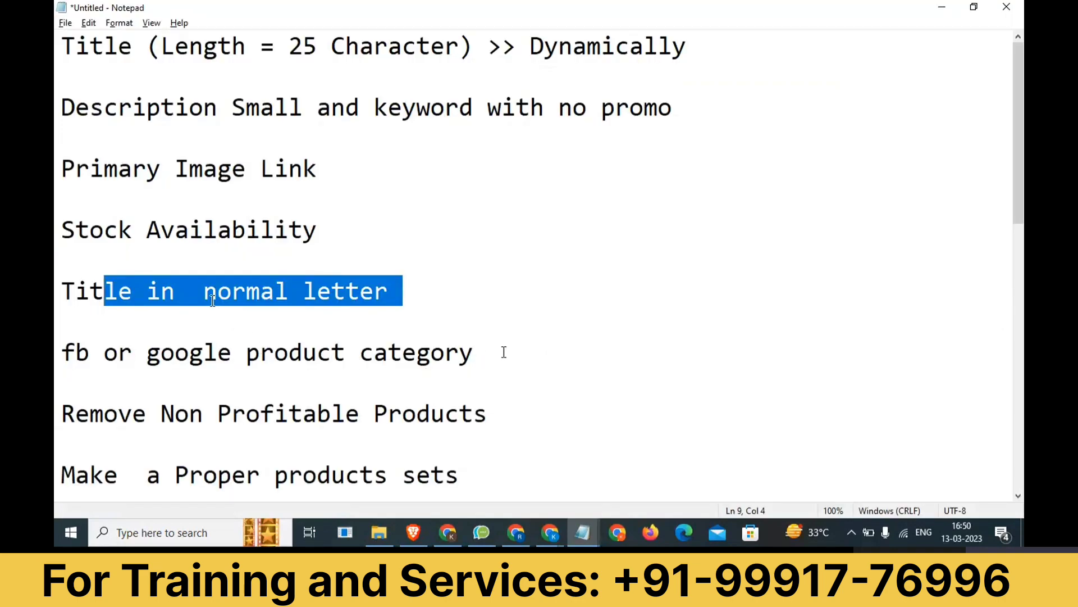
{"action": "left_click_drag", "start_coordinate": [503, 353], "coordinate": [55, 352]}
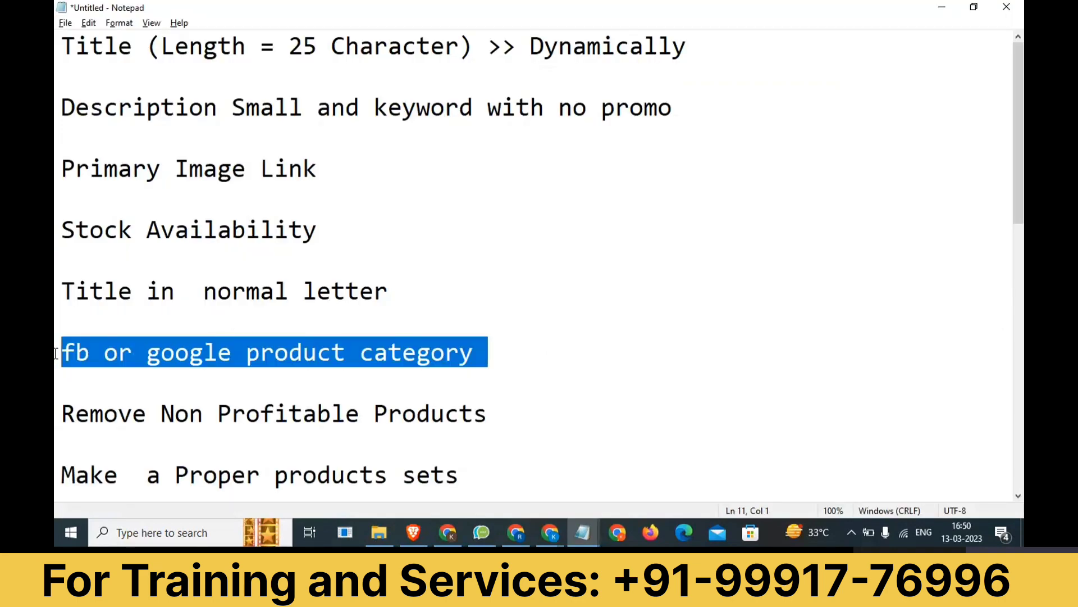
{"action": "key", "text": "alt+Tab"}
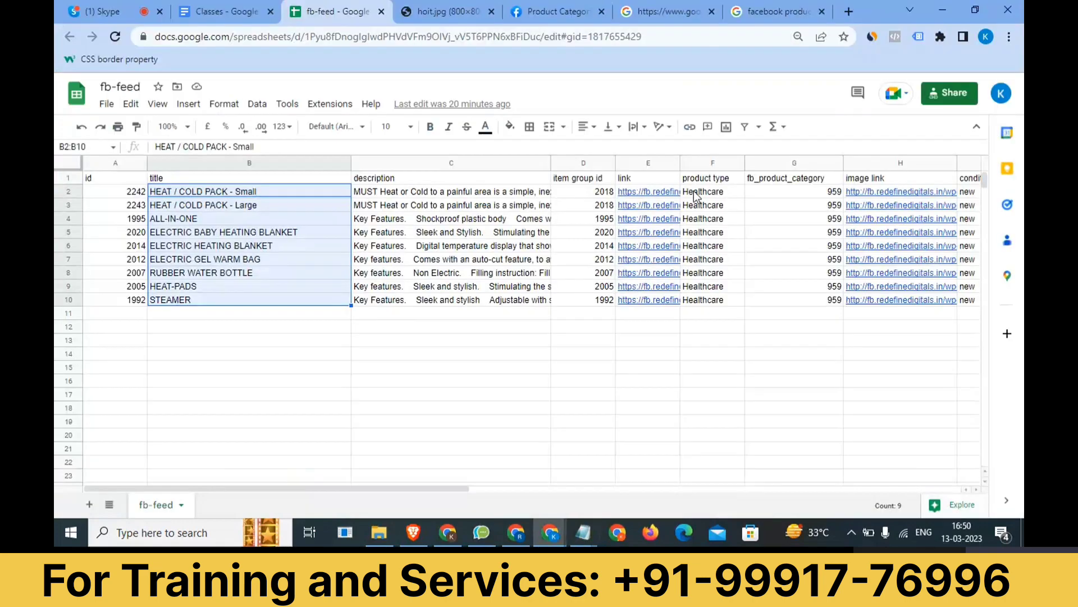
{"action": "left_click_drag", "start_coordinate": [775, 179], "coordinate": [793, 306]}
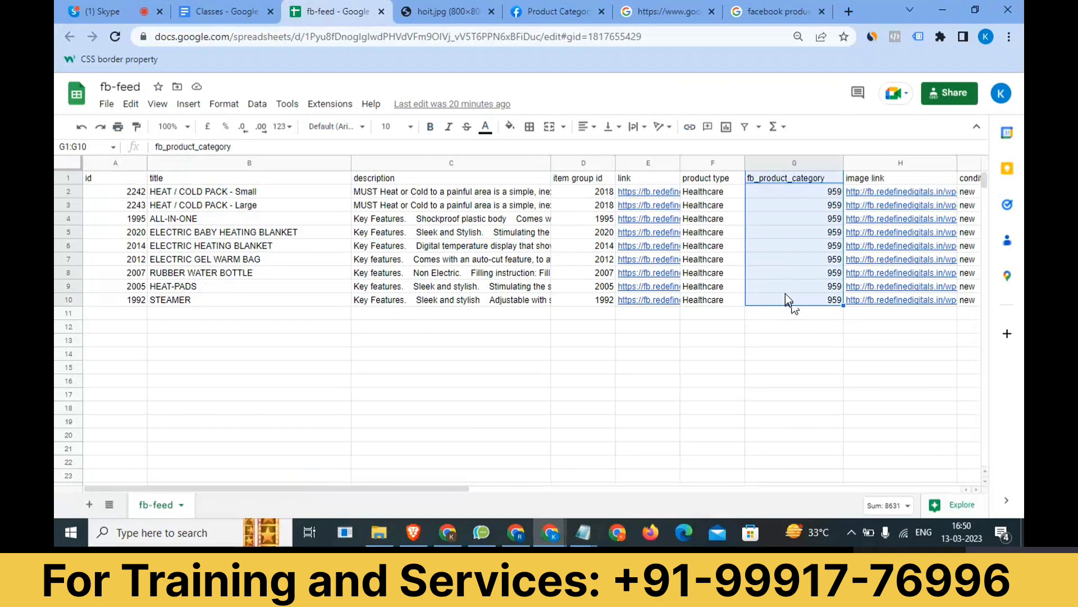
{"action": "left_click_drag", "start_coordinate": [785, 191], "coordinate": [787, 292]}
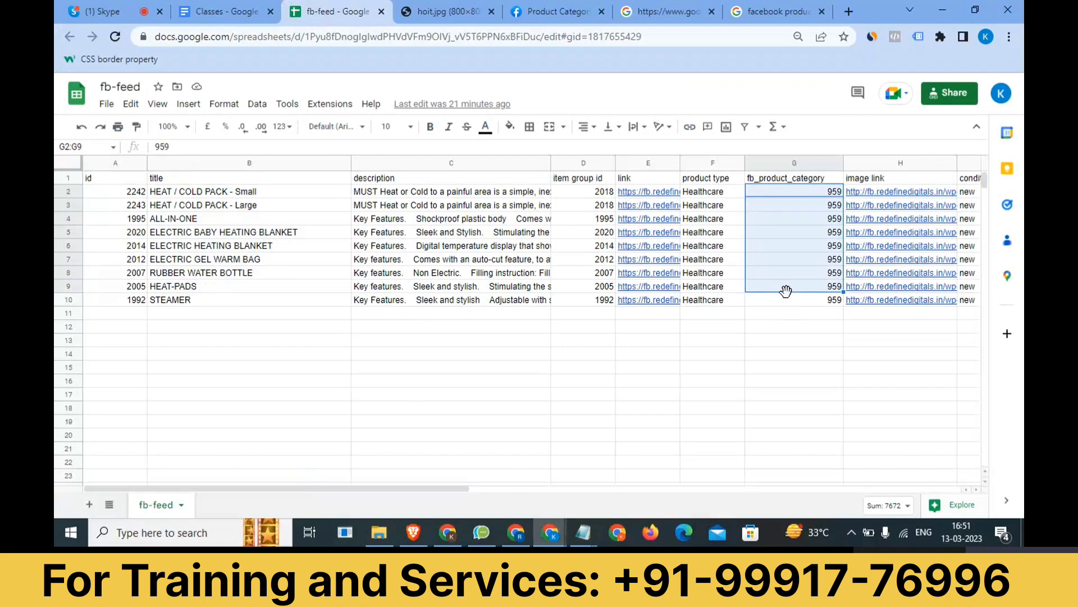
{"action": "left_click", "coordinate": [788, 247]}
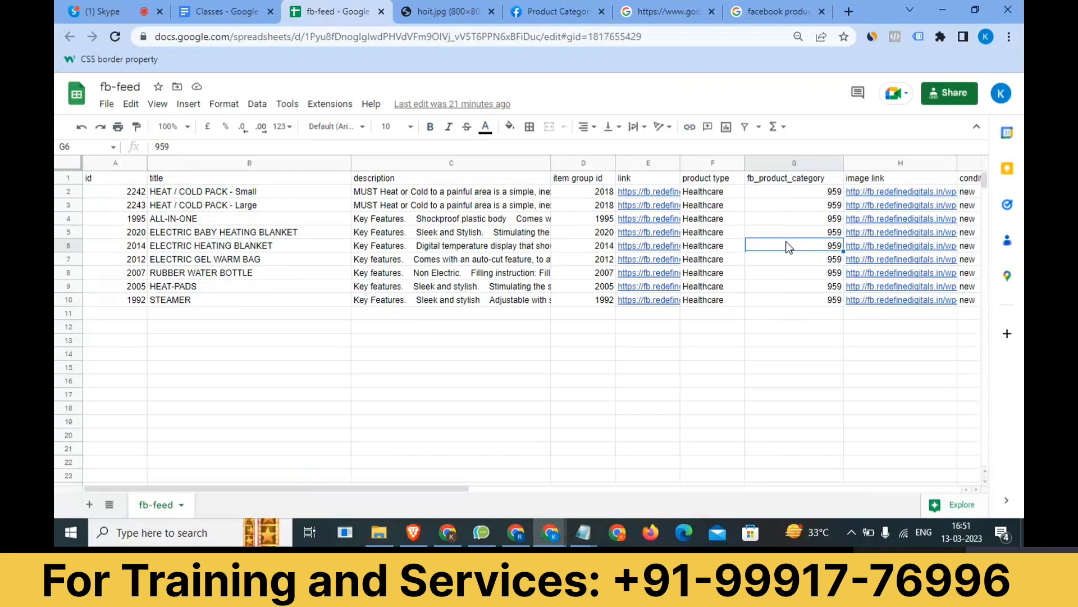
Step: Open the Meta for Developers Product Categories guide, highlight its full web address and skim down to the category taxonomies
{"action": "left_click", "coordinate": [584, 13]}
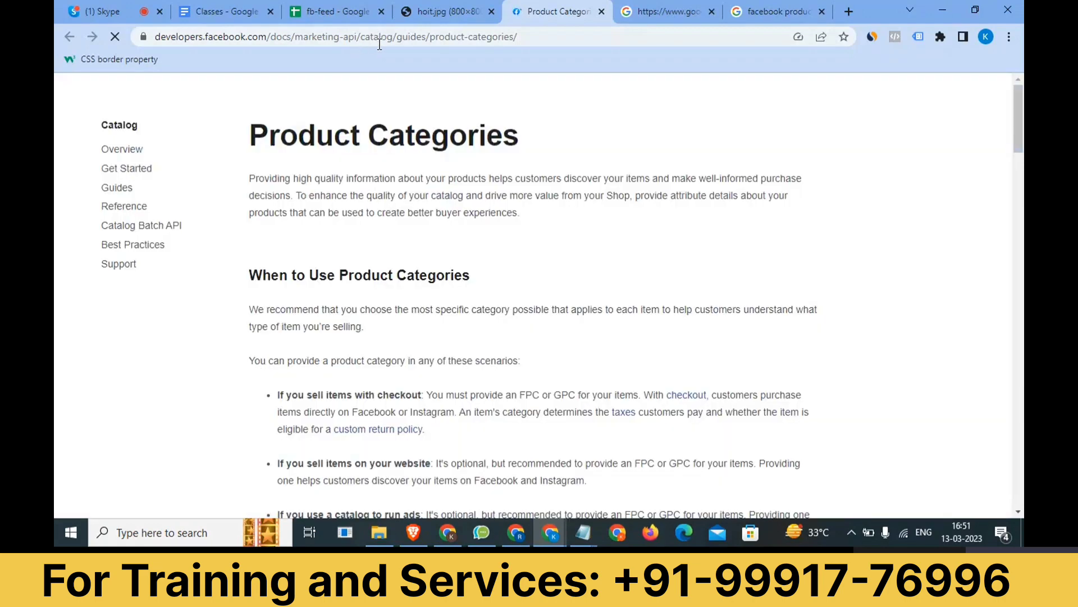
{"action": "left_click_drag", "start_coordinate": [387, 39], "coordinate": [157, 37]}
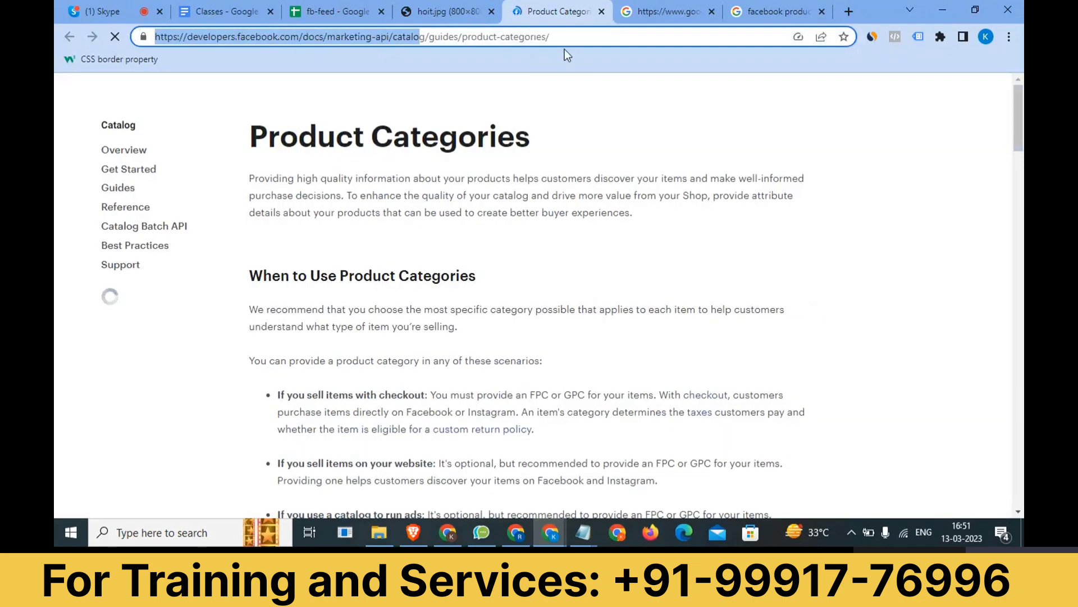
{"action": "left_click_drag", "start_coordinate": [553, 37], "coordinate": [65, 36]}
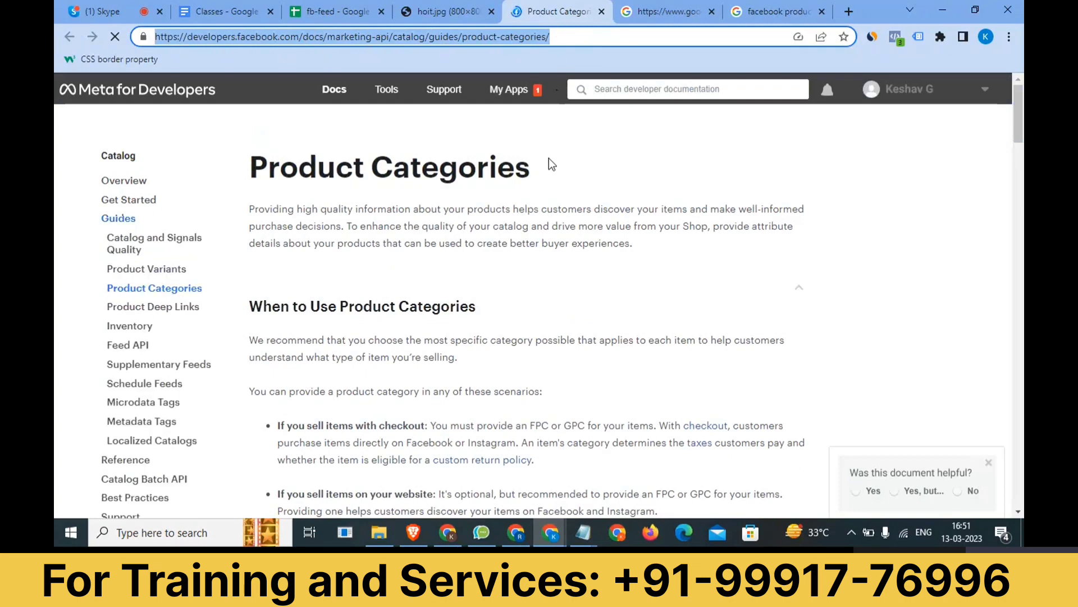
{"action": "scroll", "coordinate": [521, 251], "scroll_direction": "down", "scroll_amount": 2}
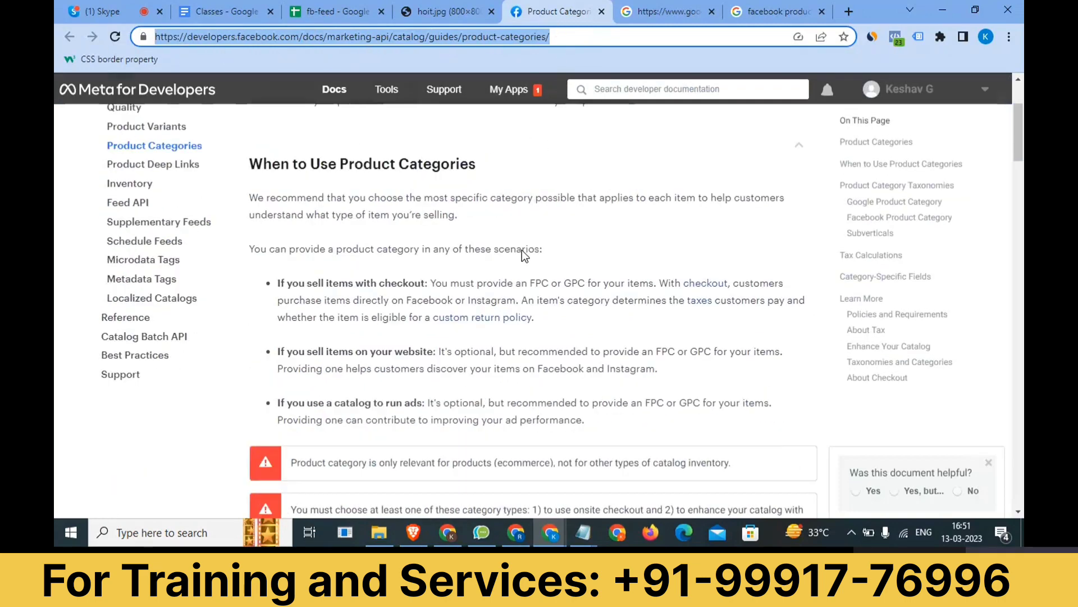
{"action": "scroll", "coordinate": [521, 250], "scroll_direction": "down", "scroll_amount": 2}
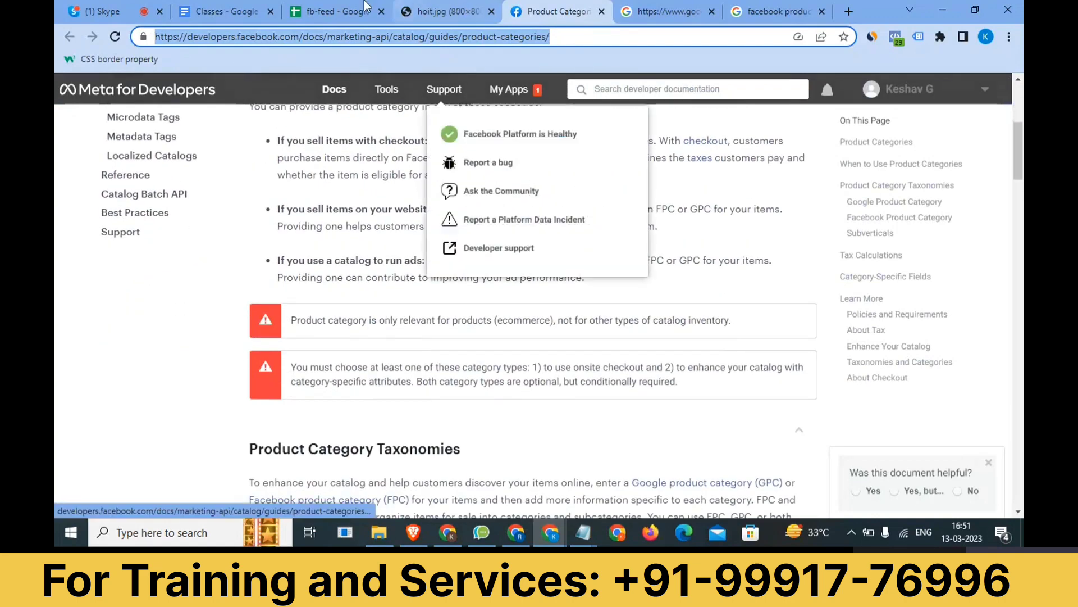
Step: Return to the fb-feed sheet and review the fb_product_category values in G2:G10 and their column header
{"action": "left_click", "coordinate": [348, 14]}
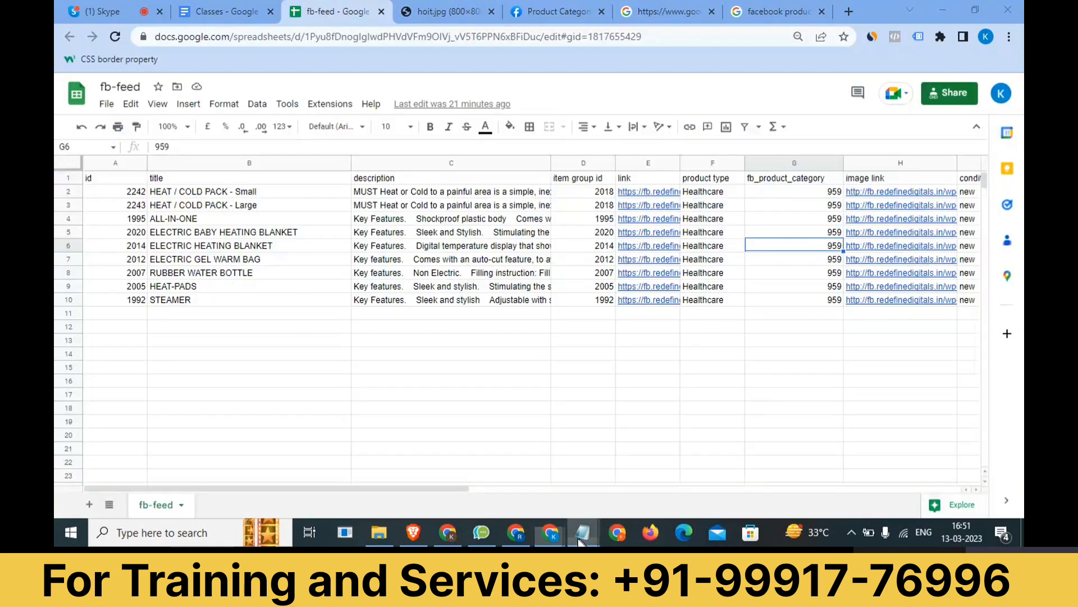
{"action": "mouse_move", "coordinate": [573, 528]}
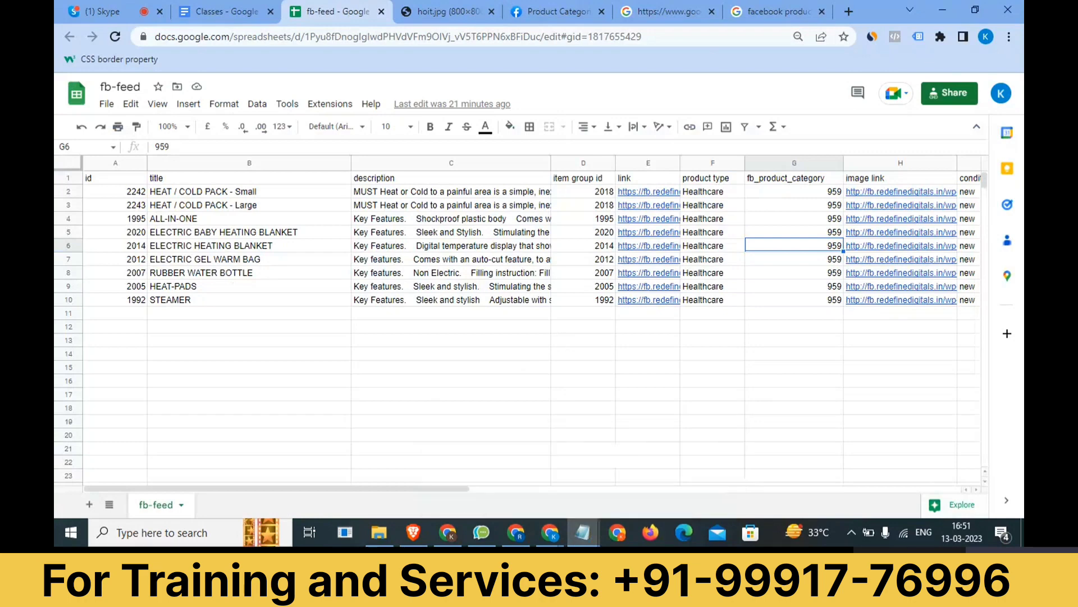
{"action": "left_click", "coordinate": [583, 326]}
{"action": "left_click_drag", "start_coordinate": [755, 191], "coordinate": [783, 303]}
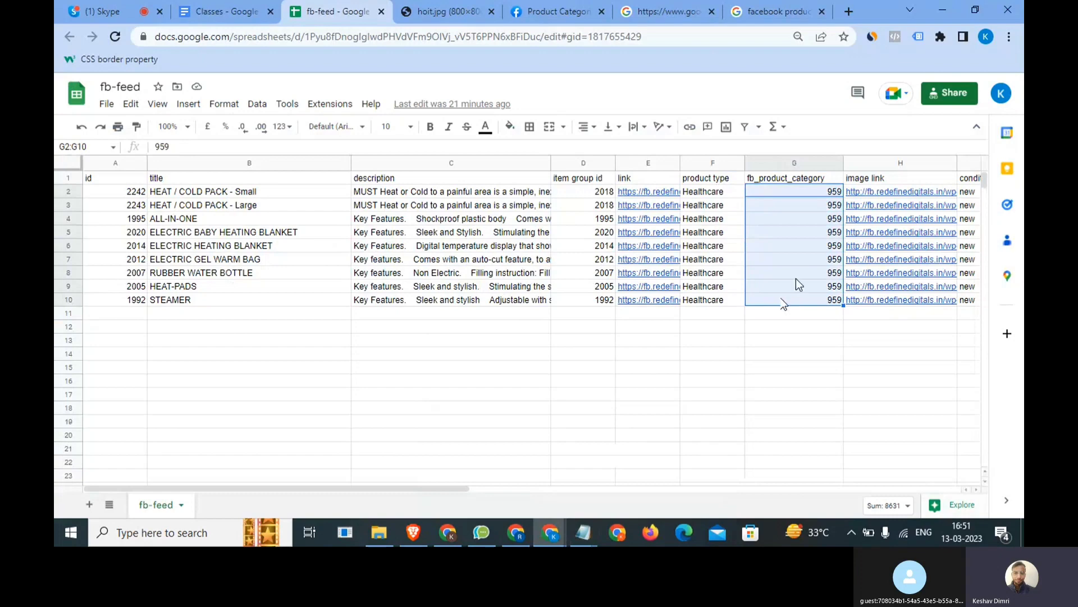
{"action": "left_click", "coordinate": [797, 180]}
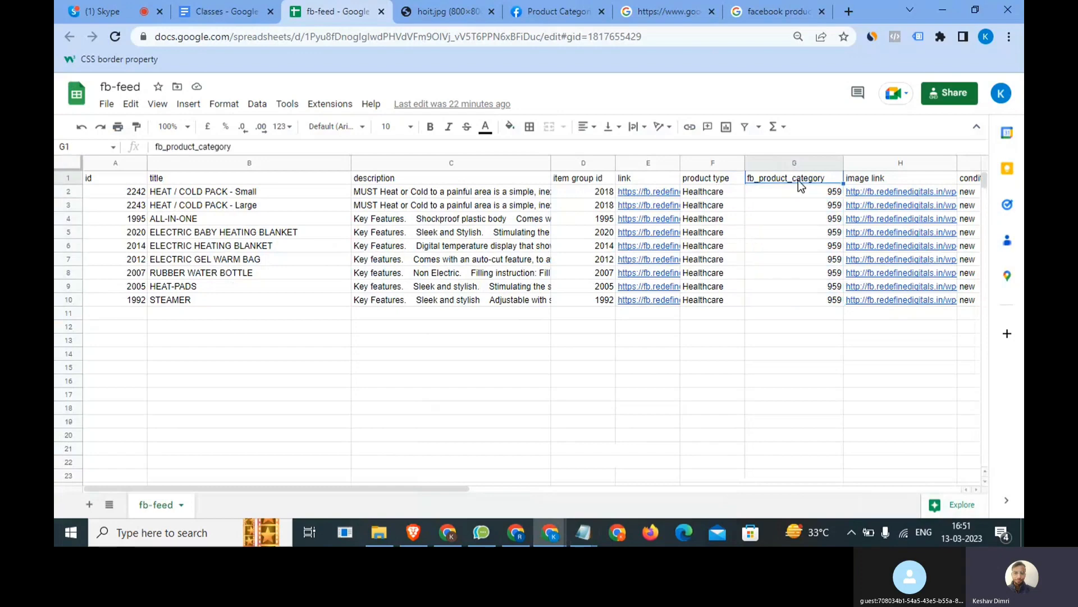
Step: Go back to the Product Categories guide and highlight the recommendation on choosing a specific category under When to Use Product Categories
{"action": "left_click", "coordinate": [559, 11]}
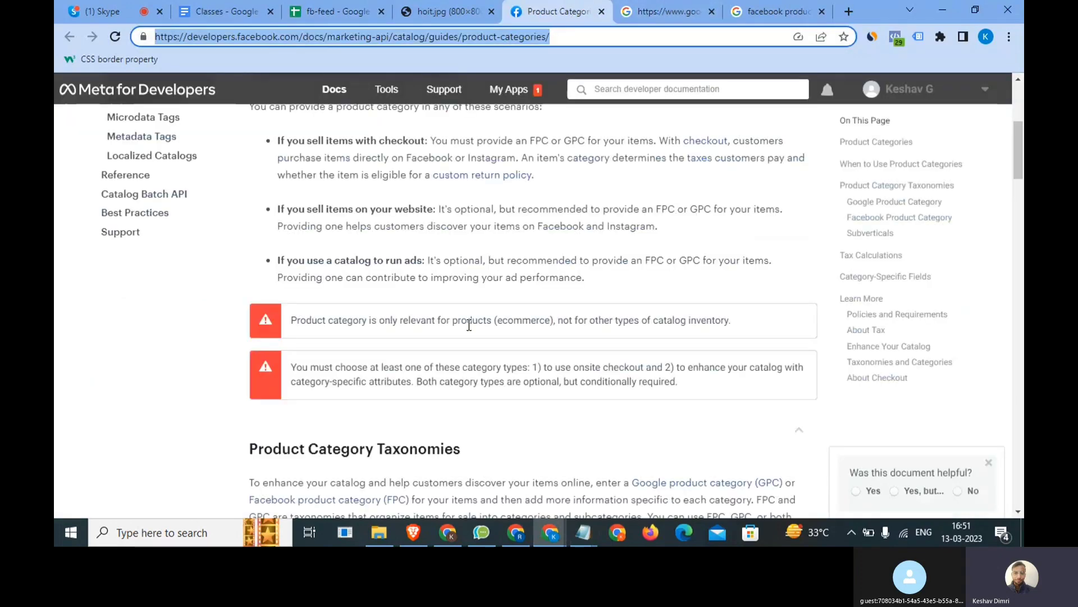
{"action": "scroll", "coordinate": [467, 331], "scroll_direction": "up", "scroll_amount": 5}
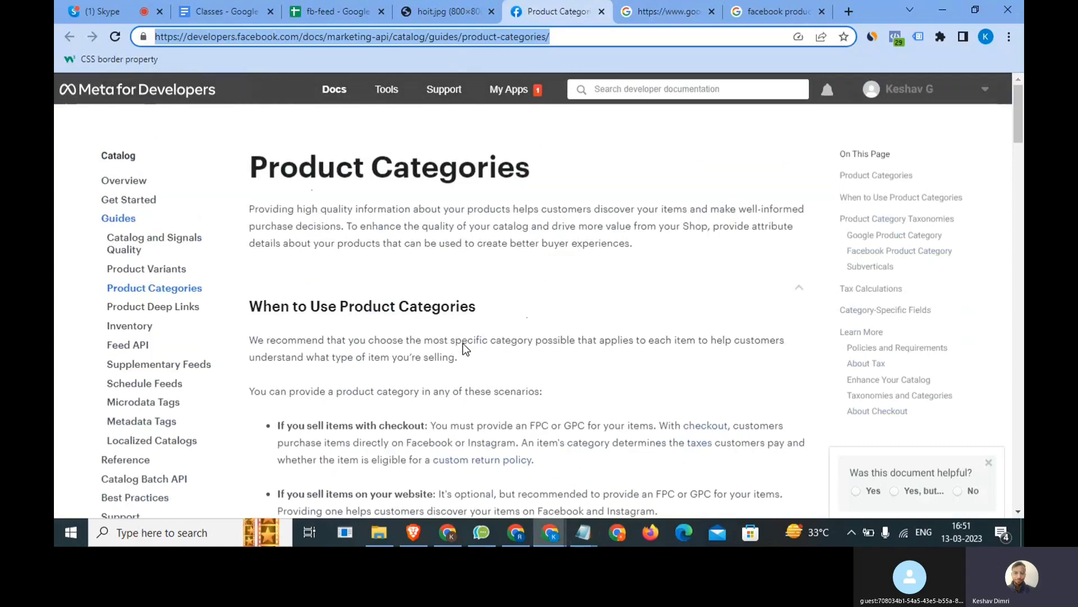
{"action": "scroll", "coordinate": [474, 326], "scroll_direction": "down", "scroll_amount": 5}
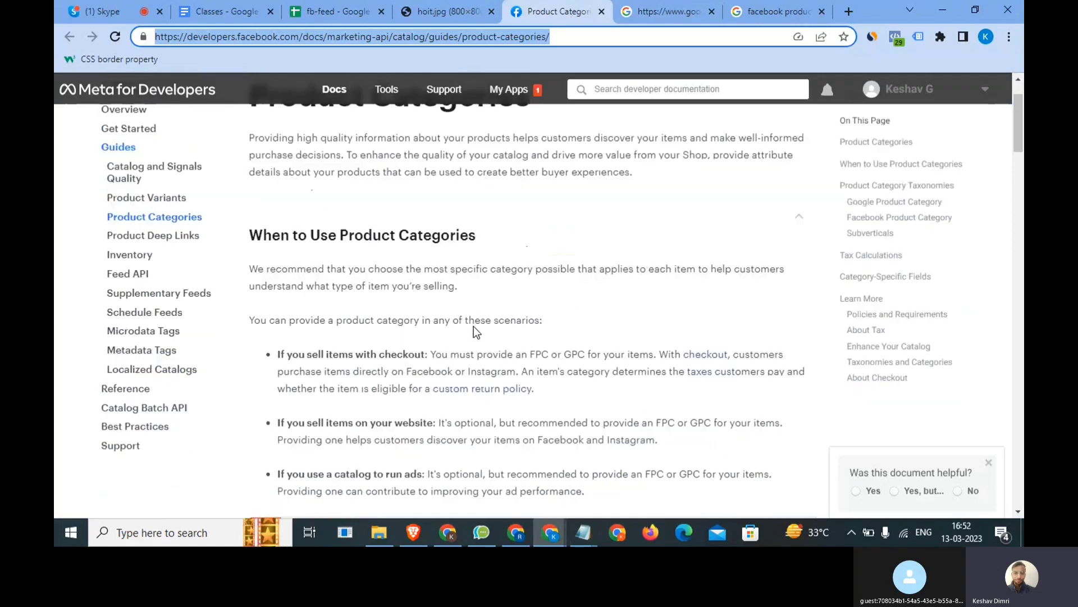
{"action": "scroll", "coordinate": [474, 326], "scroll_direction": "up", "scroll_amount": 3}
{"action": "left_click_drag", "start_coordinate": [366, 197], "coordinate": [427, 287]}
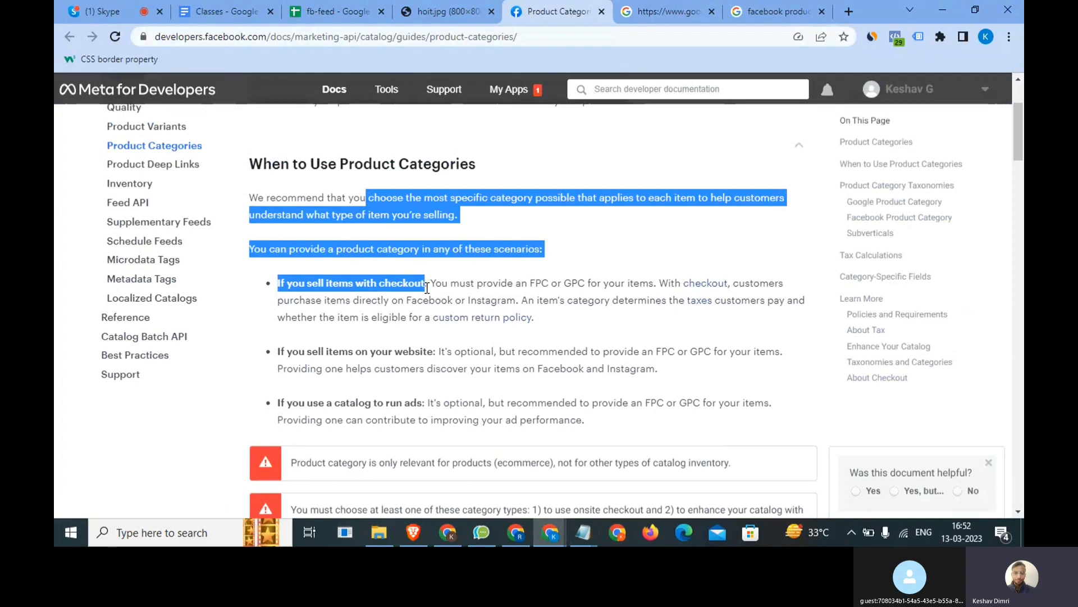
Step: Highlight the introductory paragraph under Product Category Taxonomies in the Product Categories guide
{"action": "scroll", "coordinate": [427, 287], "scroll_direction": "down", "scroll_amount": 5}
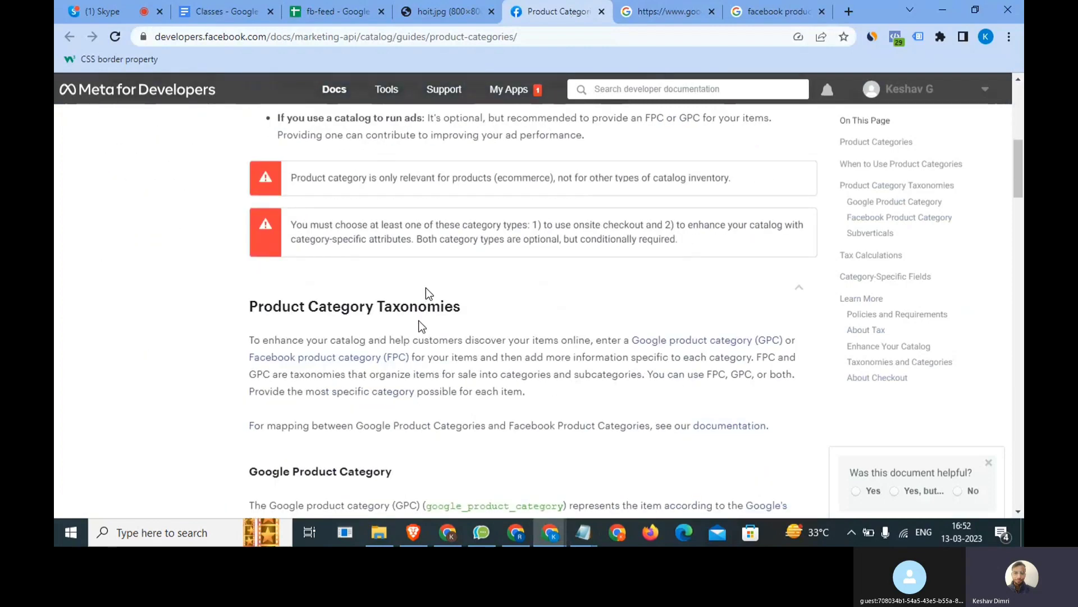
{"action": "left_click_drag", "start_coordinate": [249, 340], "coordinate": [531, 392]}
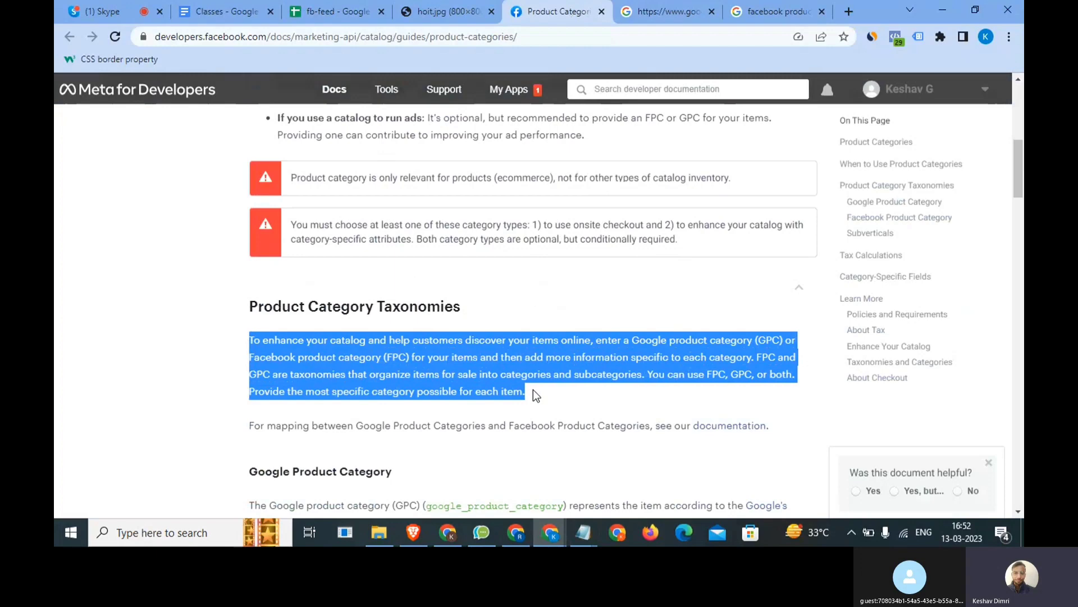
{"action": "left_click_drag", "start_coordinate": [555, 357], "coordinate": [582, 355]}
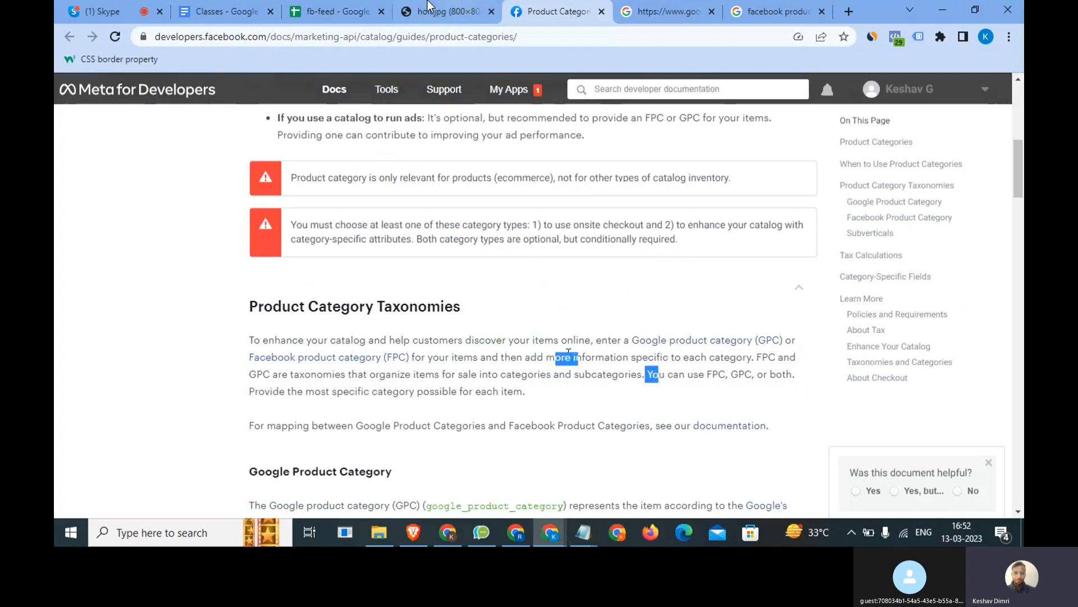
Step: Switch to the fb-feed sheet and select the fb_product_category column range G1:G10
{"action": "left_click", "coordinate": [348, 10]}
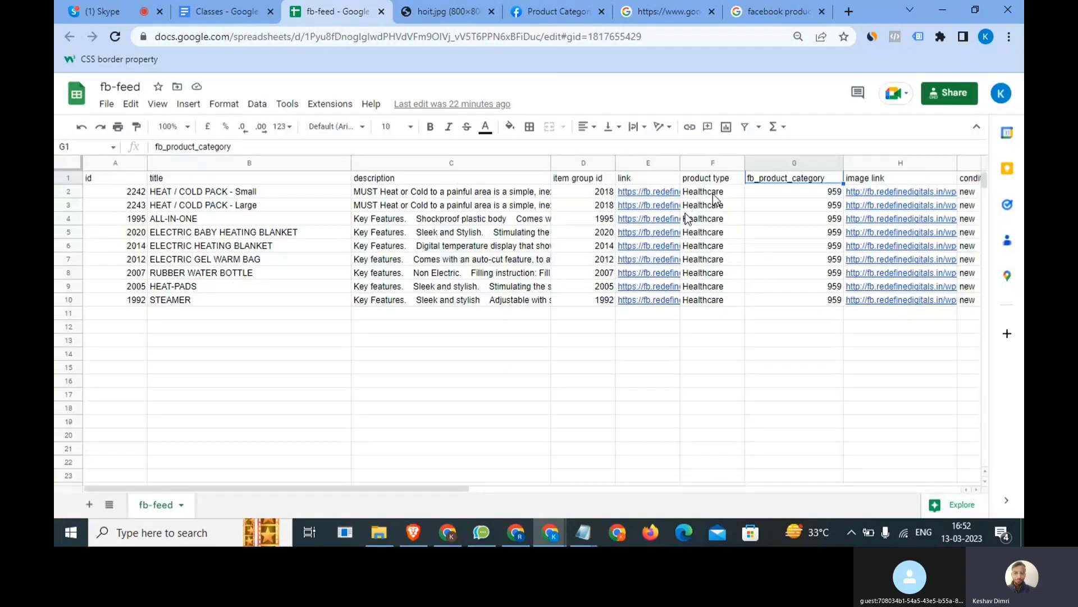
{"action": "left_click_drag", "start_coordinate": [774, 176], "coordinate": [786, 191]}
{"action": "left_click_drag", "start_coordinate": [792, 275], "coordinate": [795, 303]}
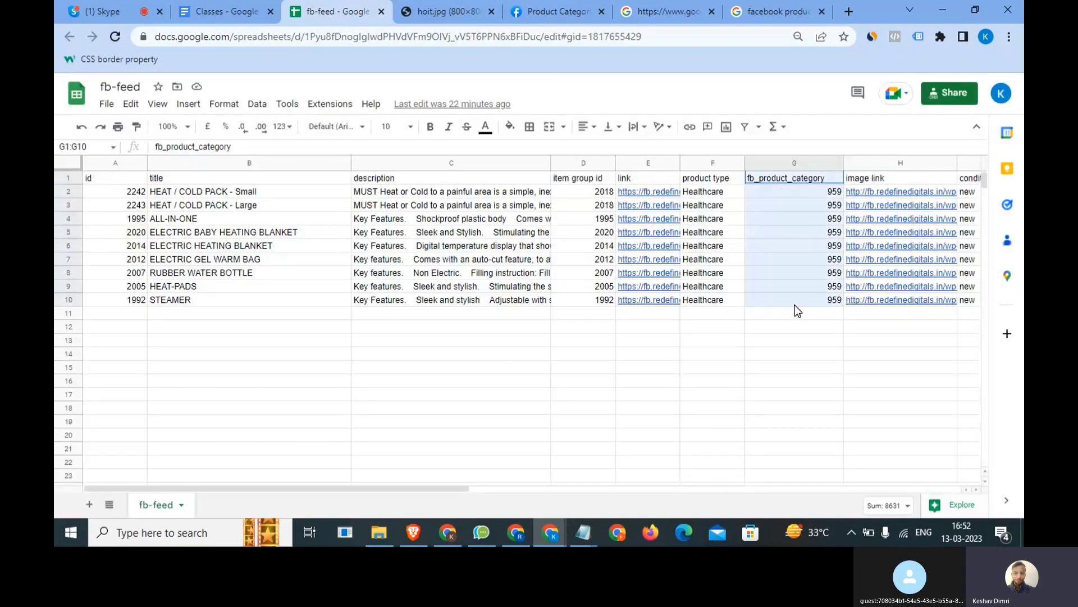
Step: Return to the Product Categories guide and highlight the sentence "You can use FPC, GPC, or both" under Product Category Taxonomies
{"action": "left_click", "coordinate": [576, 10]}
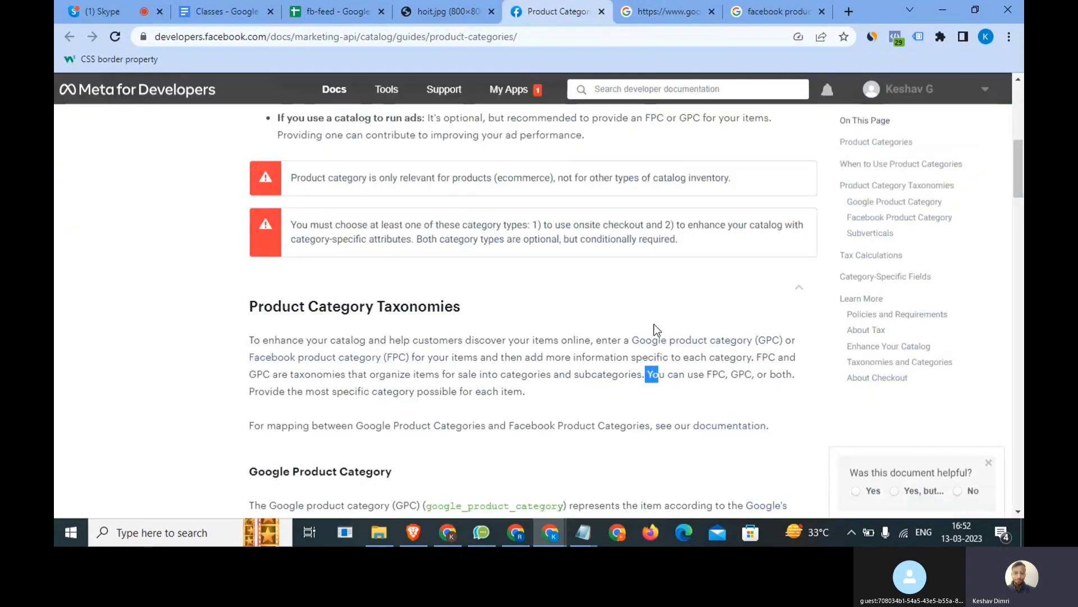
{"action": "left_click", "coordinate": [652, 372]}
{"action": "left_click_drag", "start_coordinate": [651, 373], "coordinate": [785, 380]}
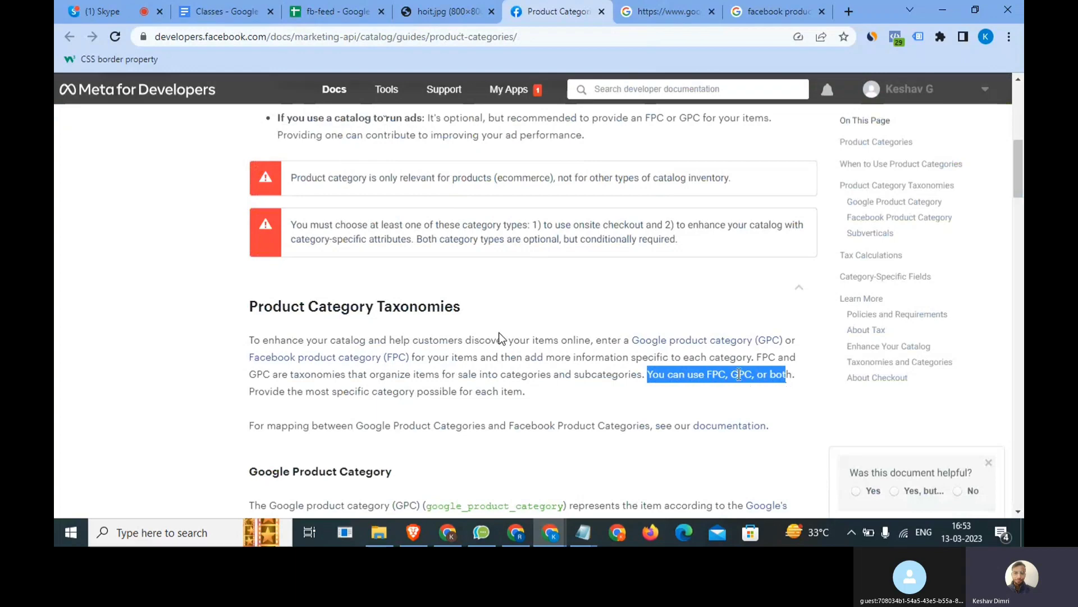
{"action": "scroll", "coordinate": [499, 332], "scroll_direction": "down", "scroll_amount": 2}
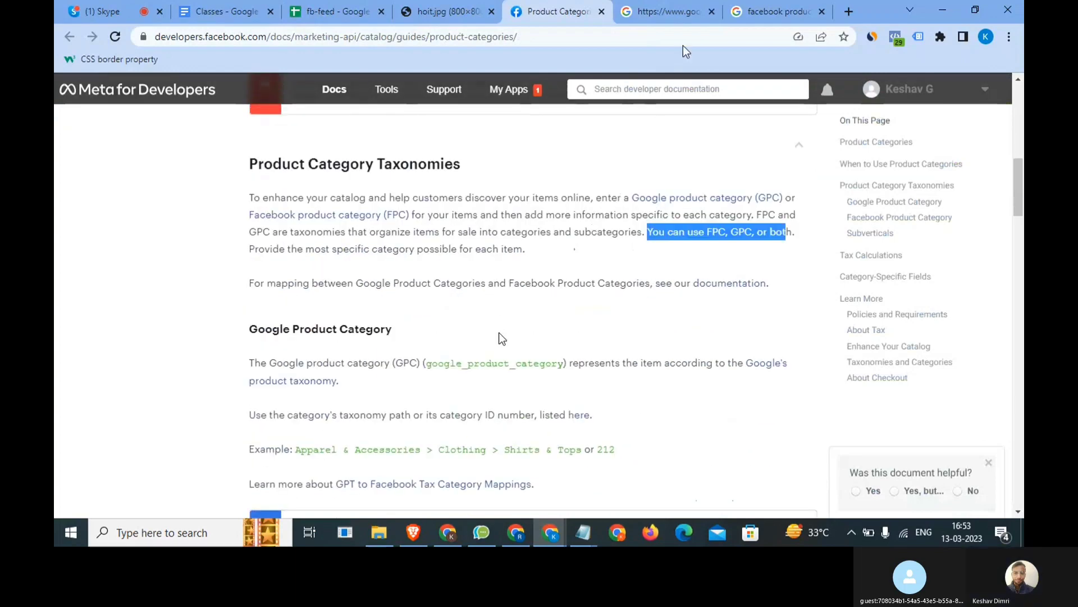
Step: Replace the Facebook product category query with a Google search for "google products taxomy"
{"action": "left_click", "coordinate": [682, 7]}
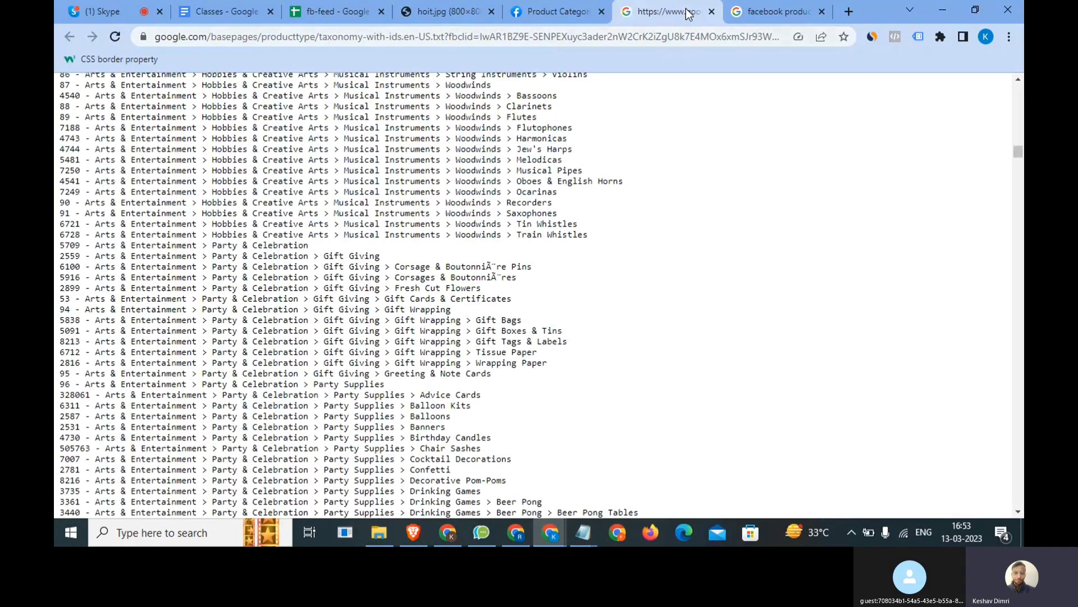
{"action": "left_click", "coordinate": [780, 12]}
{"action": "left_click", "coordinate": [270, 107]}
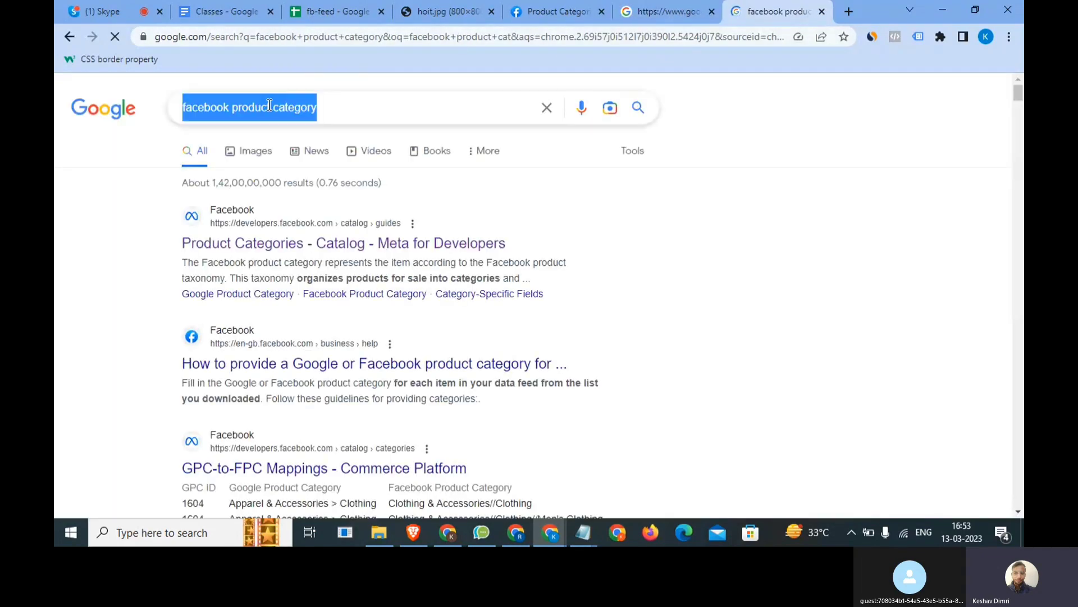
{"action": "type", "text": "goo"}
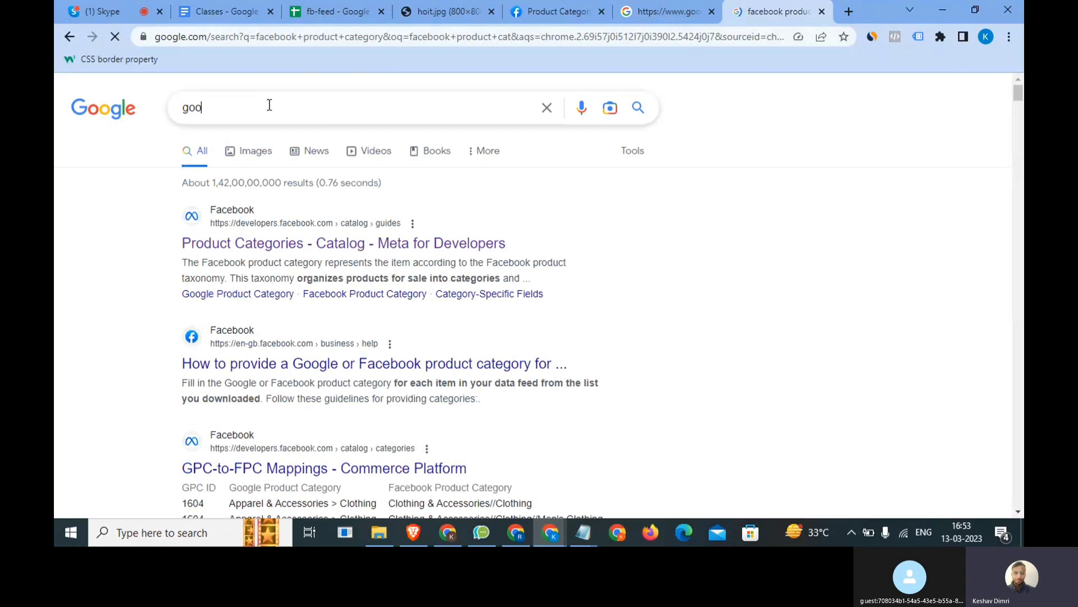
{"action": "type", "text": "gle products "}
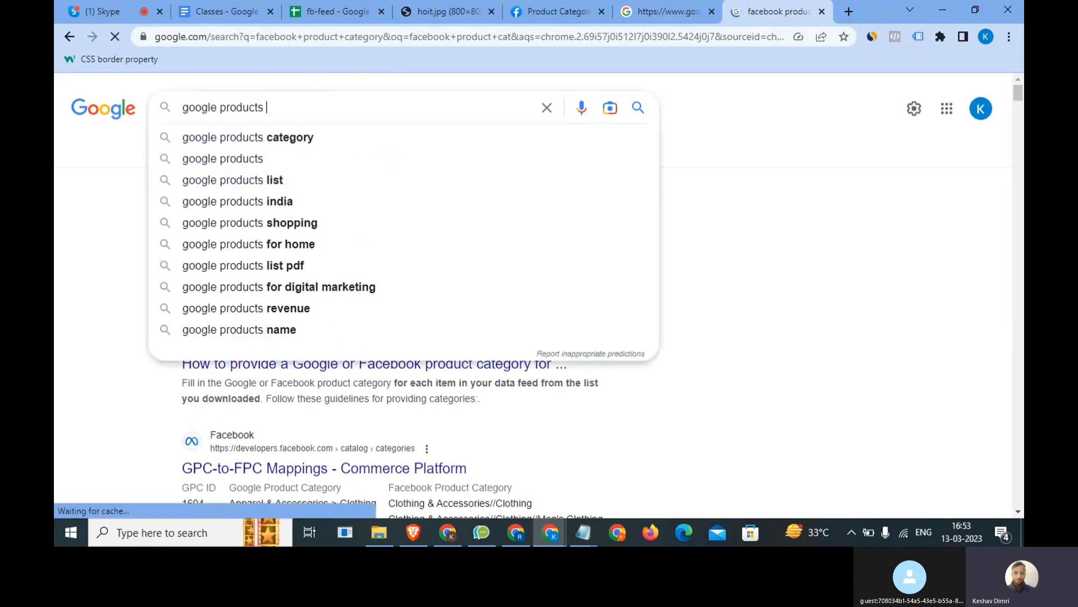
{"action": "type", "text": "taxomy"}
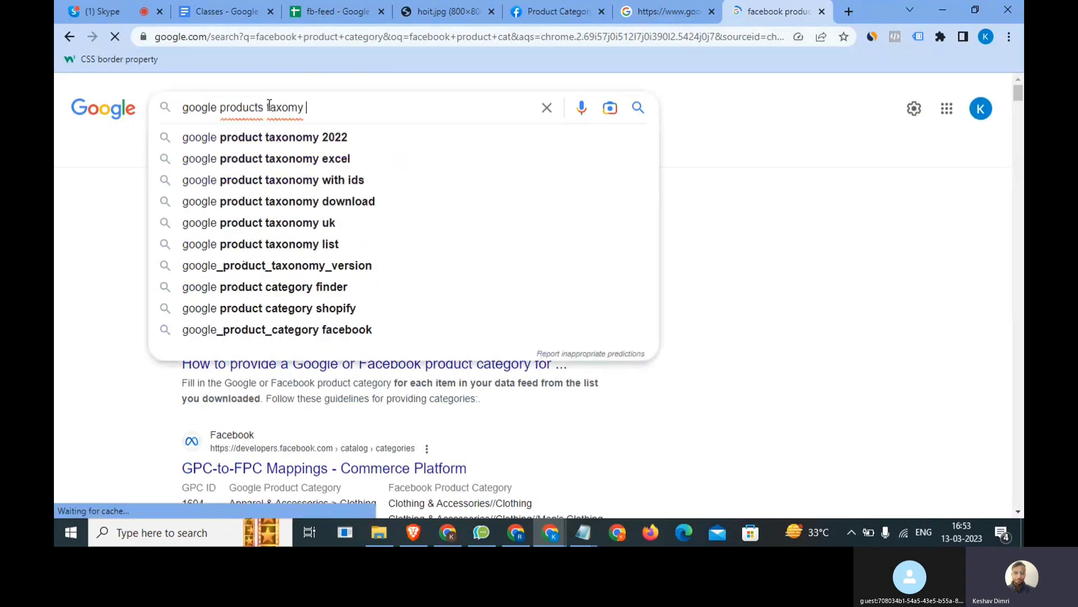
{"action": "key", "text": "Return"}
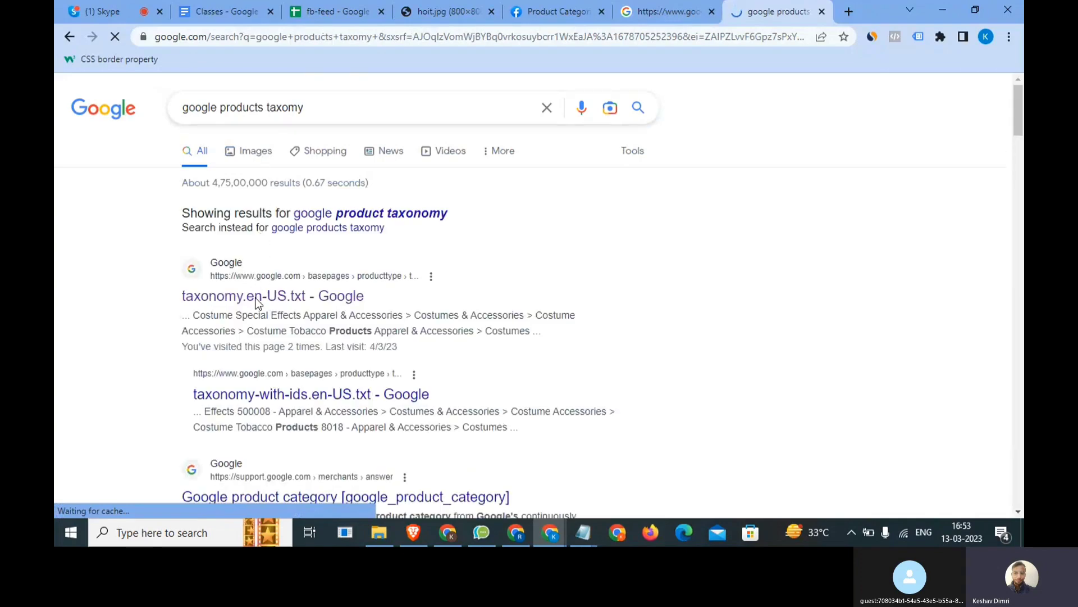
{"action": "scroll", "coordinate": [257, 302], "scroll_direction": "up", "scroll_amount": 3, "text": "ctrl"}
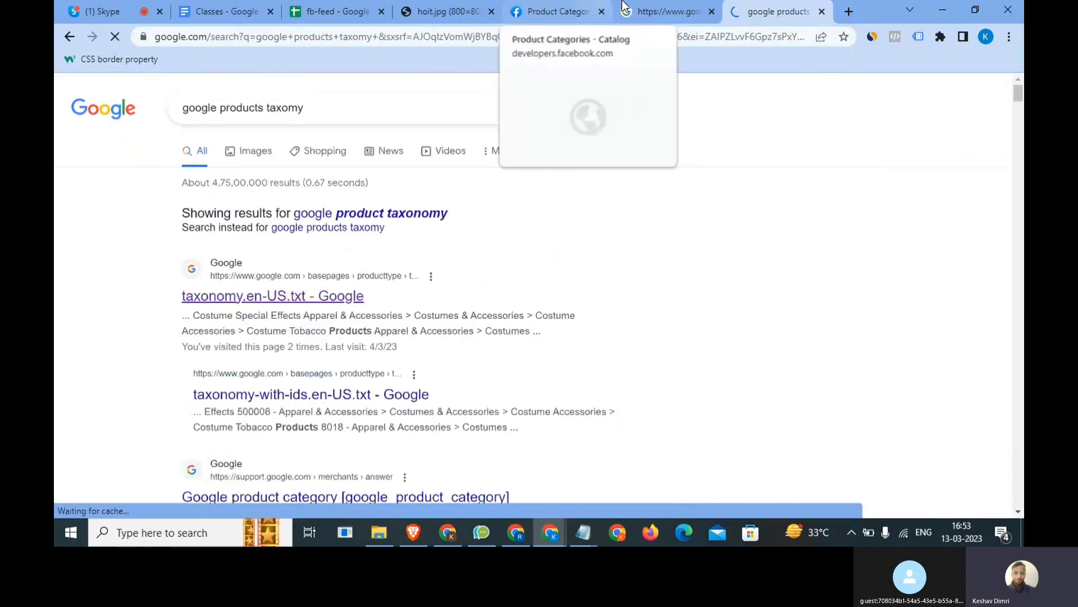
Step: Switch to the open Google taxonomy-with-ids text list and highlight its web address
{"action": "left_click", "coordinate": [663, 12]}
{"action": "left_click_drag", "start_coordinate": [208, 36], "coordinate": [845, 39]}
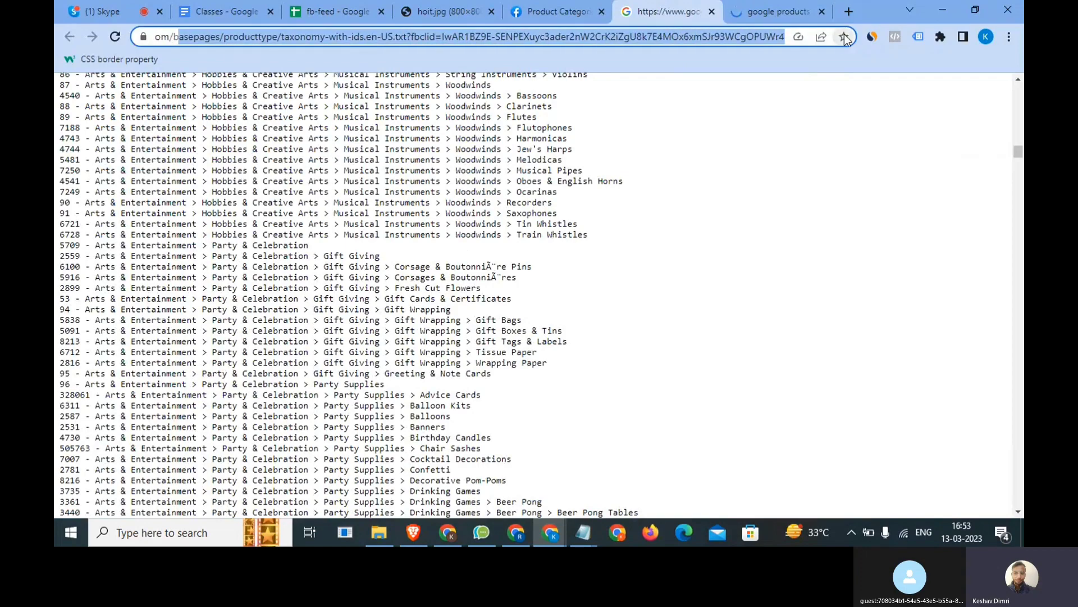
{"action": "scroll", "coordinate": [204, 232], "scroll_direction": "up", "scroll_amount": 15}
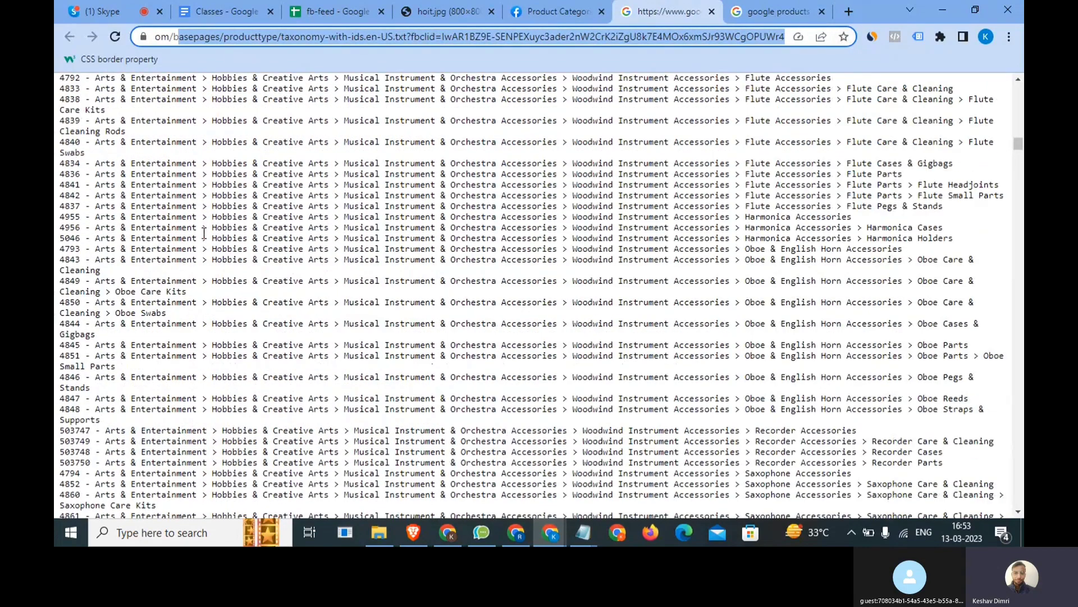
{"action": "scroll", "coordinate": [203, 232], "scroll_direction": "up", "scroll_amount": 10}
Step: Search within the Google taxonomy list for "fashion" and for "shirts"
{"action": "key", "text": "ctrl+f"}
{"action": "type", "text": "fash"}
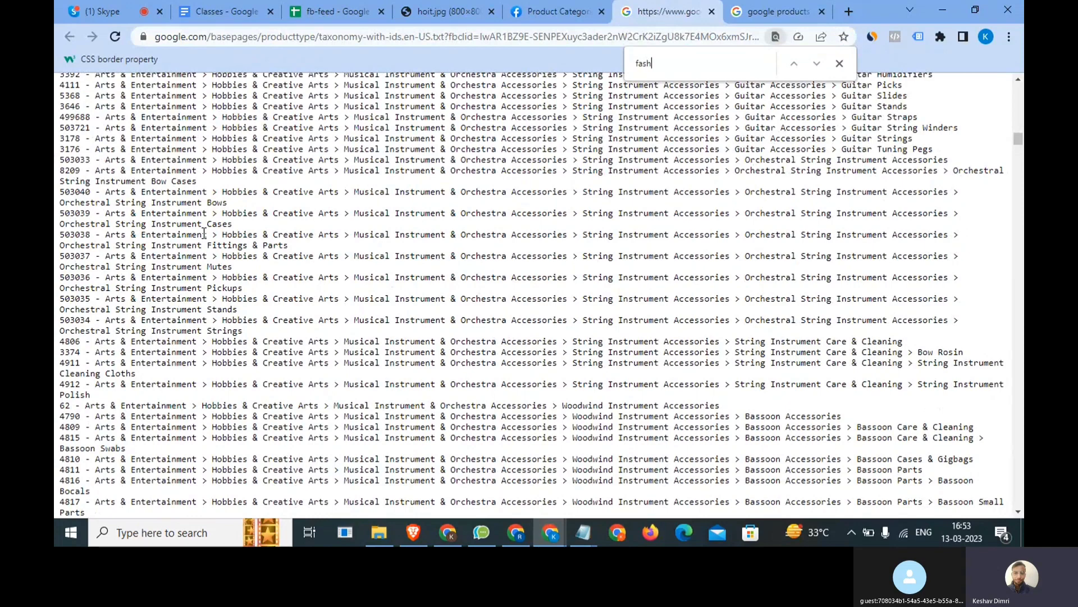
{"action": "type", "text": "ion"}
{"action": "key", "text": "ctrl+a"}
{"action": "key", "text": "BackSpace"}
{"action": "type", "text": "shirts"}
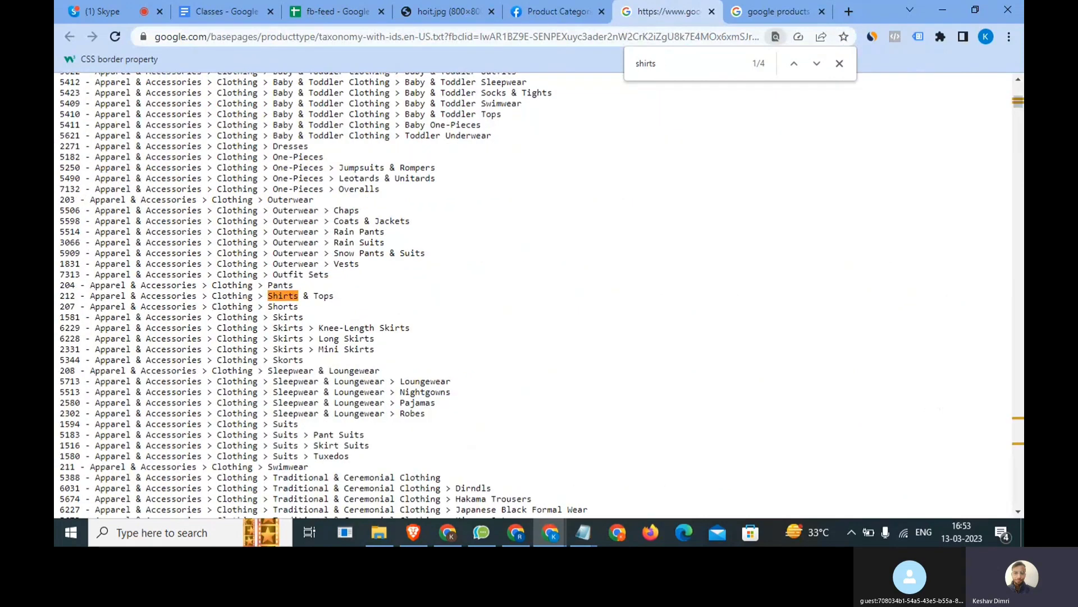
Step: Highlight the Shorts and Skirts entries near Shirts & Tops and the Long Skirts category ID, and examine the surrounding clothing categories
{"action": "left_click_drag", "start_coordinate": [327, 308], "coordinate": [263, 313]}
{"action": "left_click_drag", "start_coordinate": [78, 306], "coordinate": [59, 297]}
{"action": "left_click_drag", "start_coordinate": [306, 306], "coordinate": [251, 308]}
{"action": "left_click_drag", "start_coordinate": [77, 314], "coordinate": [64, 307]}
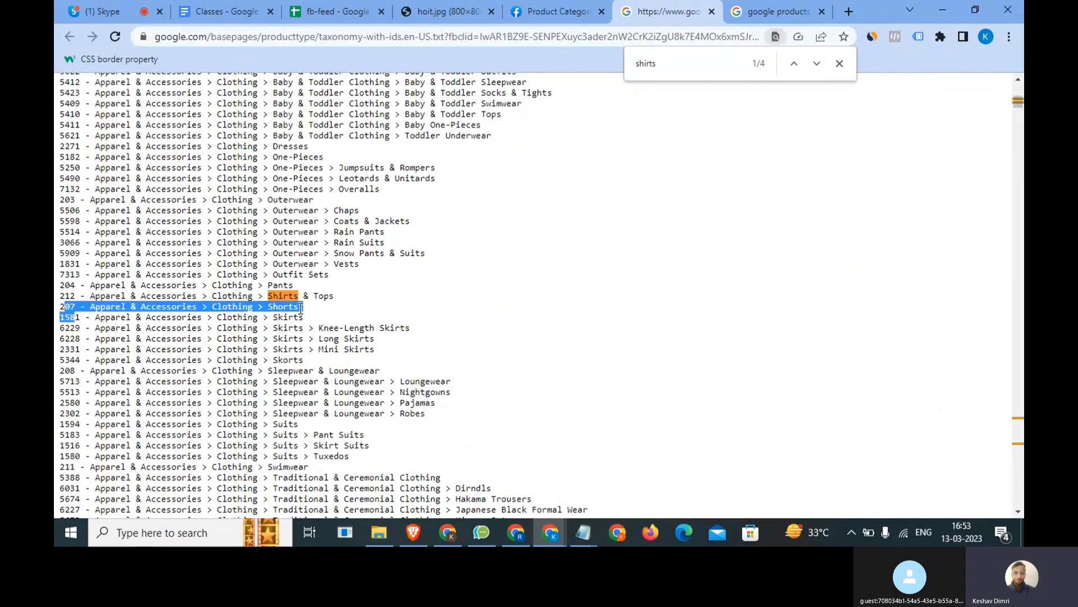
{"action": "left_click_drag", "start_coordinate": [417, 314], "coordinate": [329, 337]}
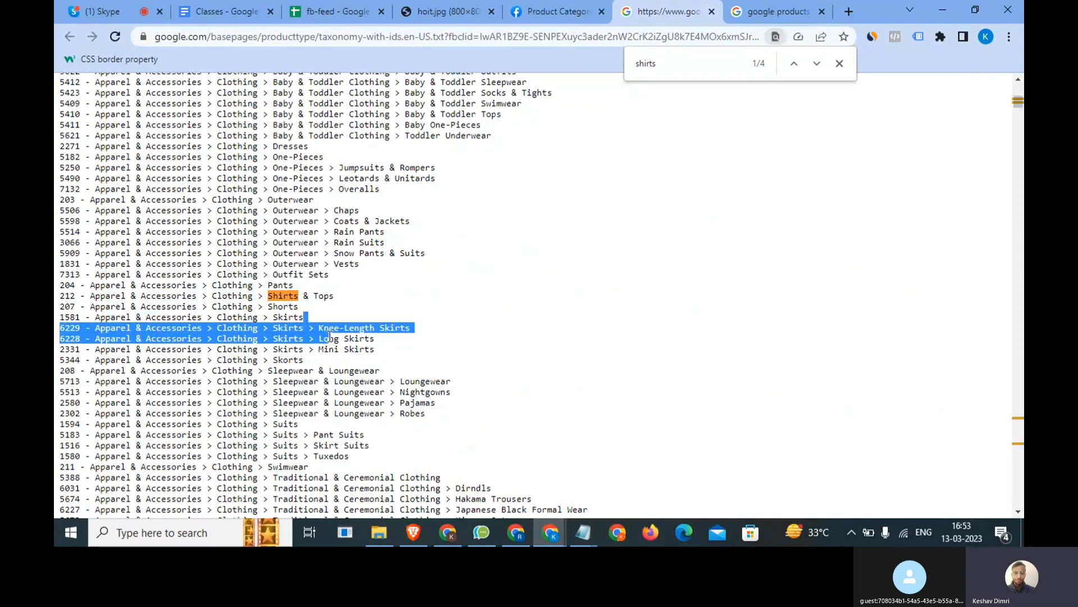
{"action": "double_click", "coordinate": [70, 338]}
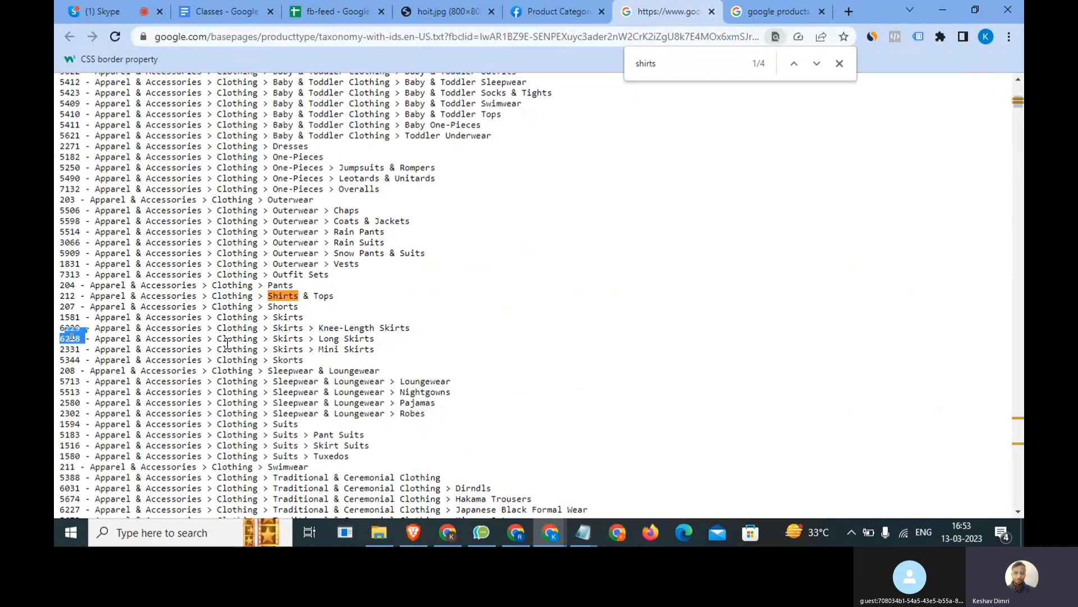
{"action": "scroll", "coordinate": [106, 311], "scroll_direction": "up", "scroll_amount": 4}
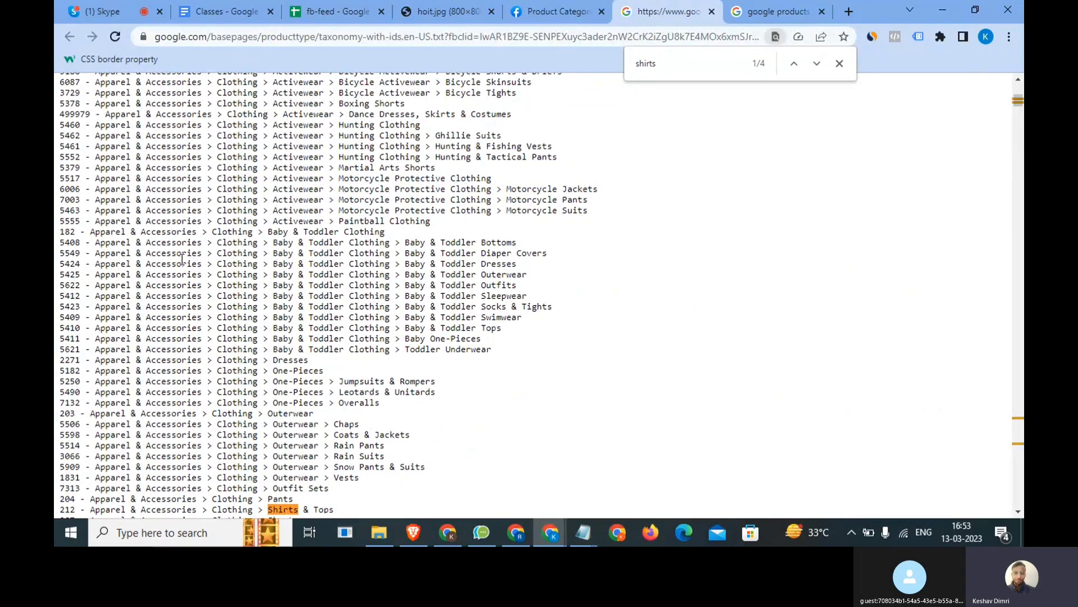
{"action": "scroll", "coordinate": [452, 403], "scroll_direction": "up", "scroll_amount": 1}
Step: Go back to the Product Categories guide and highlight the Facebook Product Category heading and the instruction to download the list of categories
{"action": "left_click", "coordinate": [569, 10]}
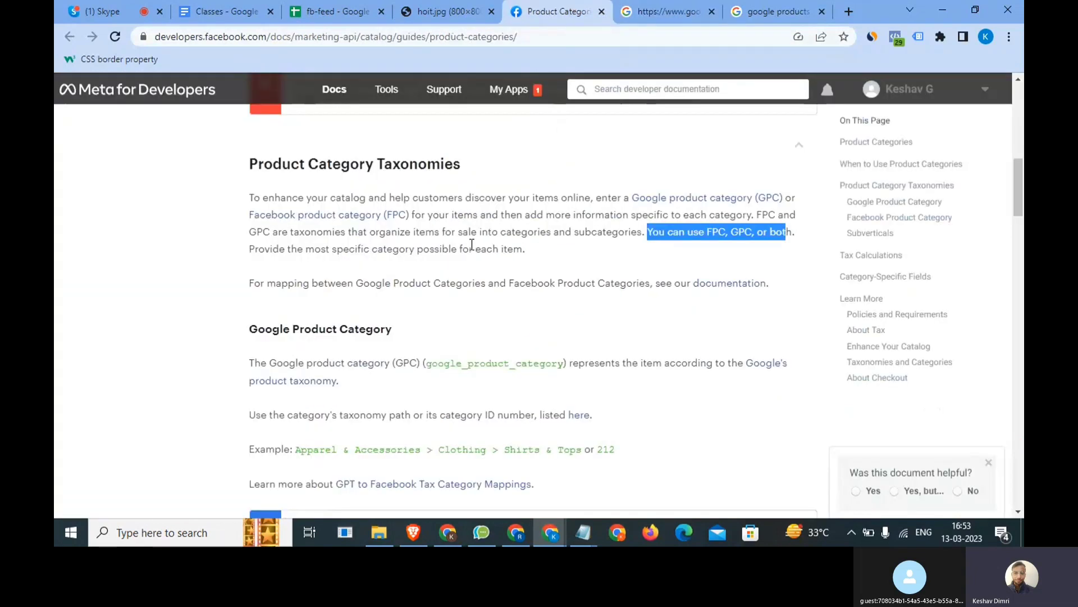
{"action": "scroll", "coordinate": [378, 276], "scroll_direction": "down", "scroll_amount": 2}
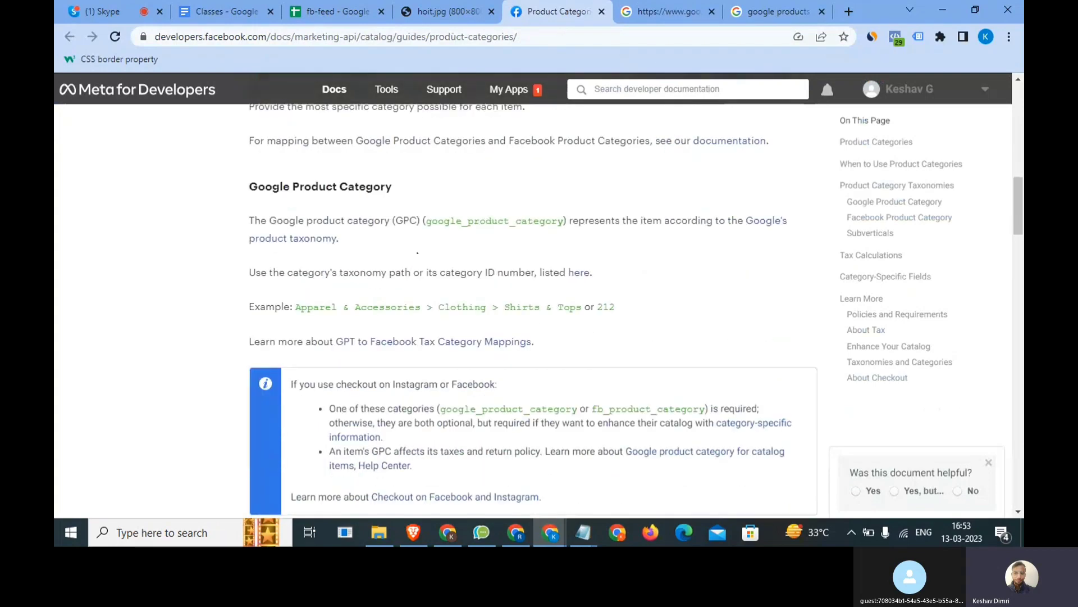
{"action": "scroll", "coordinate": [417, 253], "scroll_direction": "down", "scroll_amount": 5}
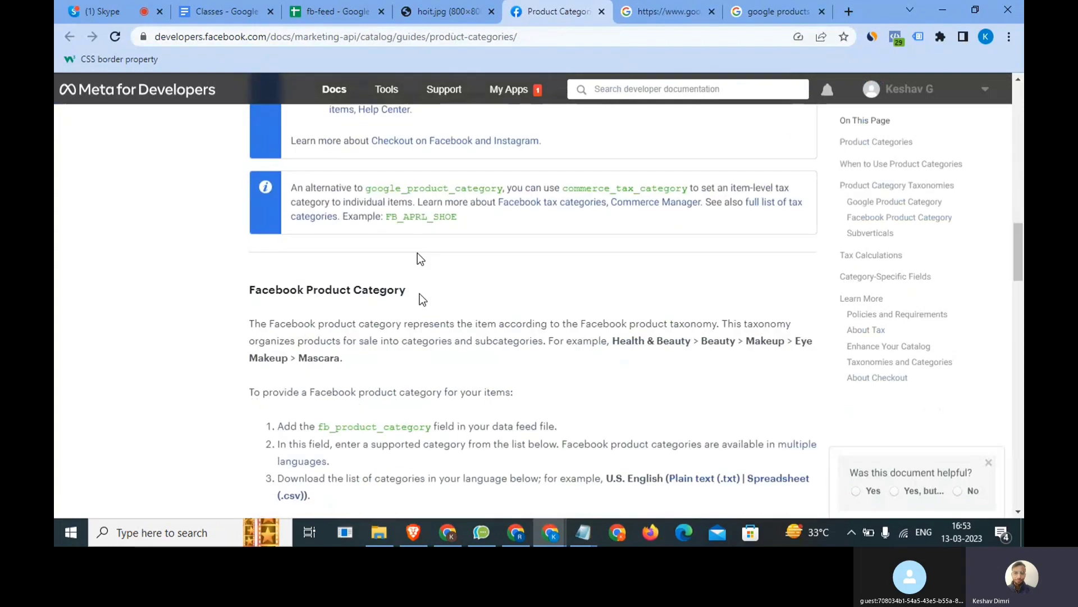
{"action": "left_click_drag", "start_coordinate": [418, 290], "coordinate": [289, 290]}
{"action": "scroll", "coordinate": [335, 325], "scroll_direction": "down", "scroll_amount": 2}
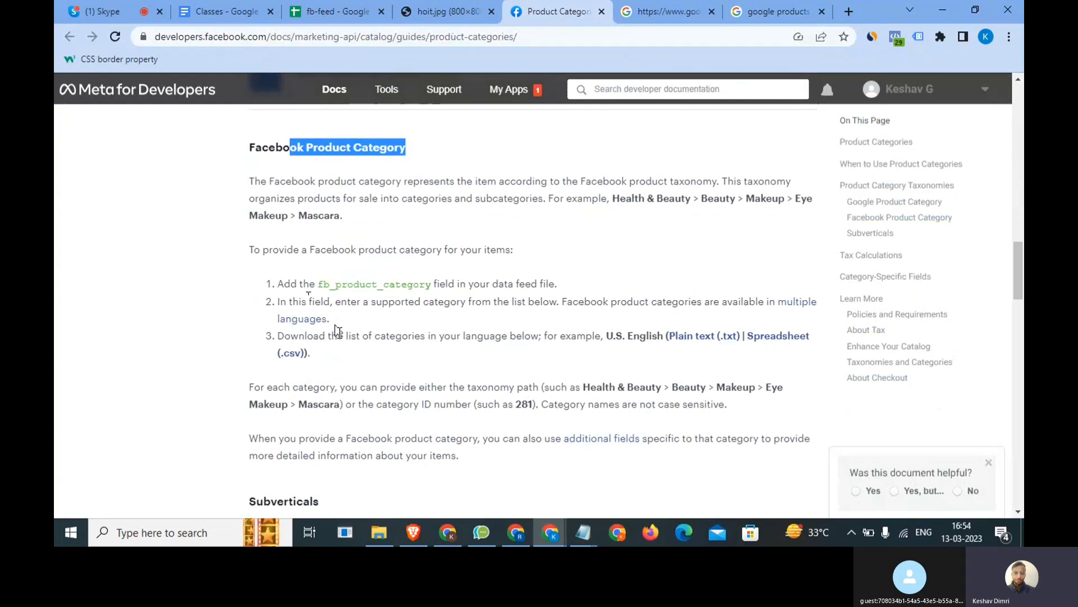
{"action": "left_click", "coordinate": [335, 325]}
{"action": "left_click_drag", "start_coordinate": [332, 335], "coordinate": [643, 335]}
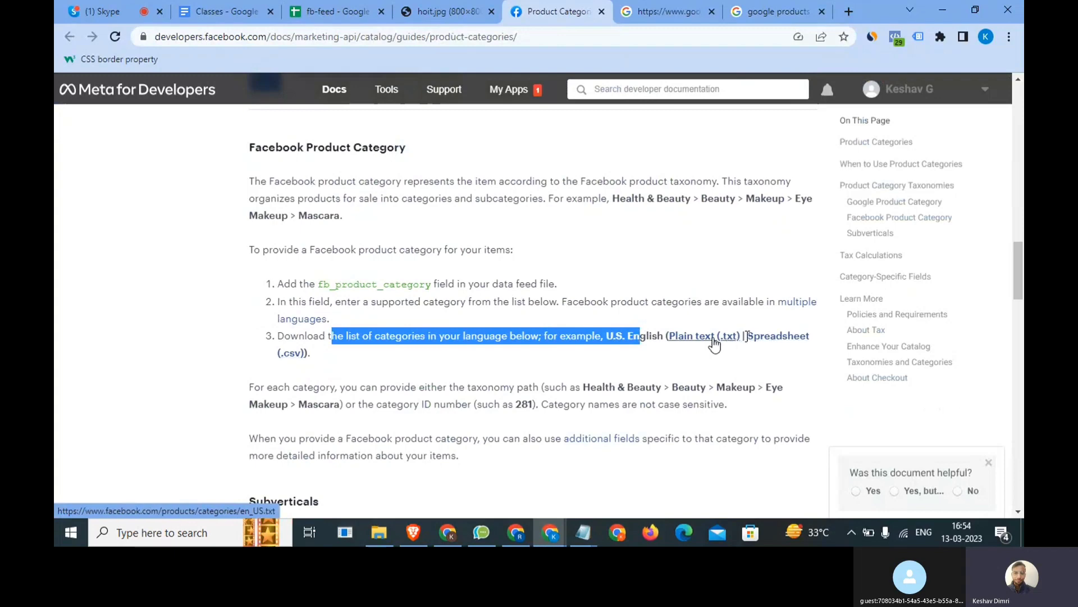
Step: Switch to fb_product_categories_en_US.txt in Notepad and highlight the category entries from the start of the list
{"action": "left_click", "coordinate": [583, 532]}
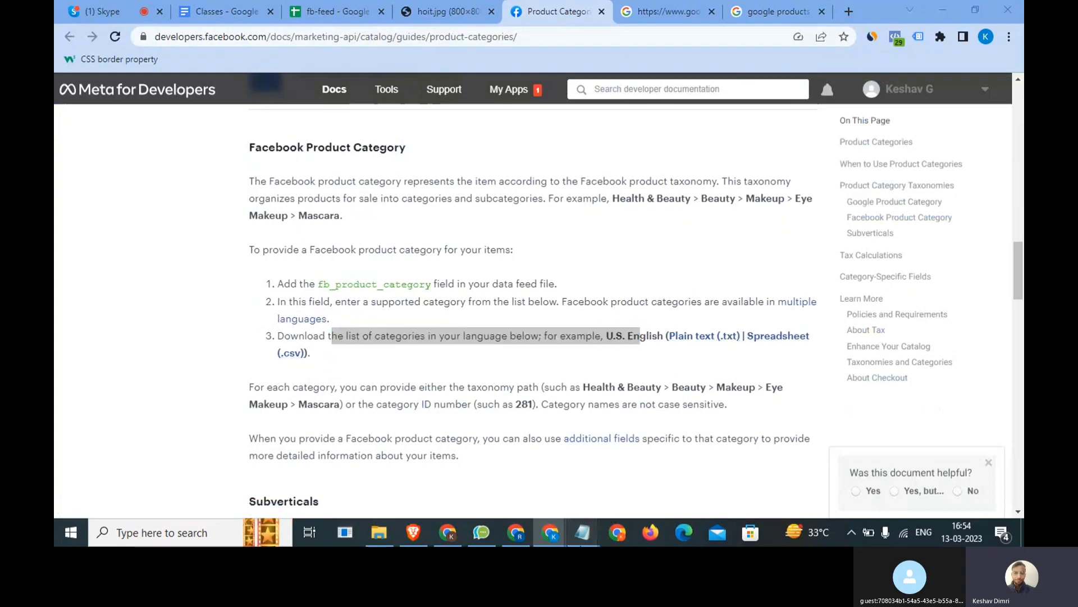
{"action": "left_click", "coordinate": [634, 472]}
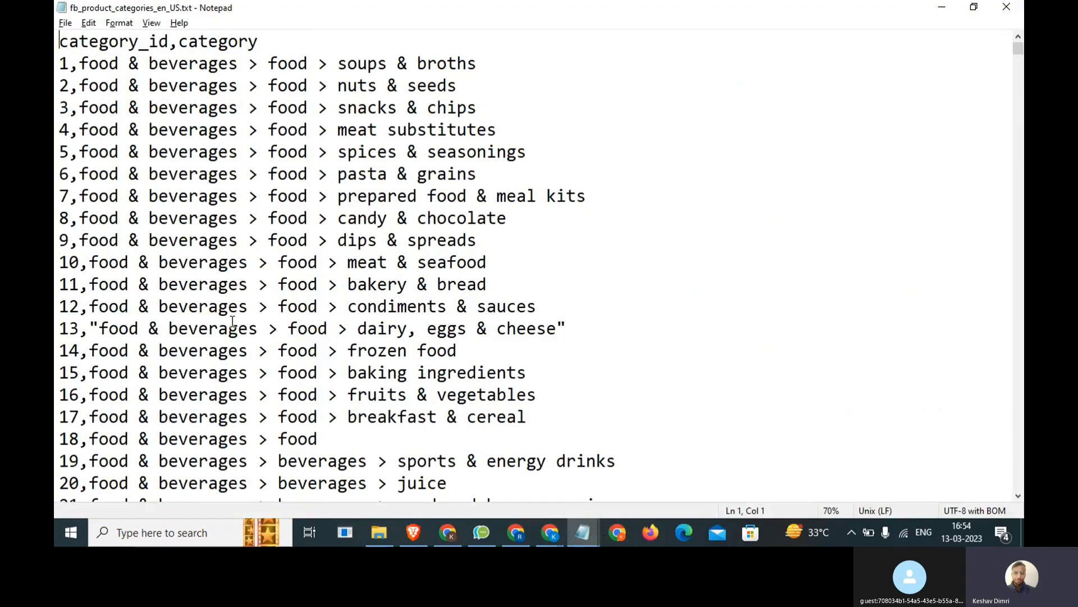
{"action": "key", "text": "ctrl+minus"}
{"action": "left_click_drag", "start_coordinate": [59, 36], "coordinate": [336, 542]}
{"action": "scroll", "coordinate": [239, 402], "scroll_direction": "down", "scroll_amount": 17}
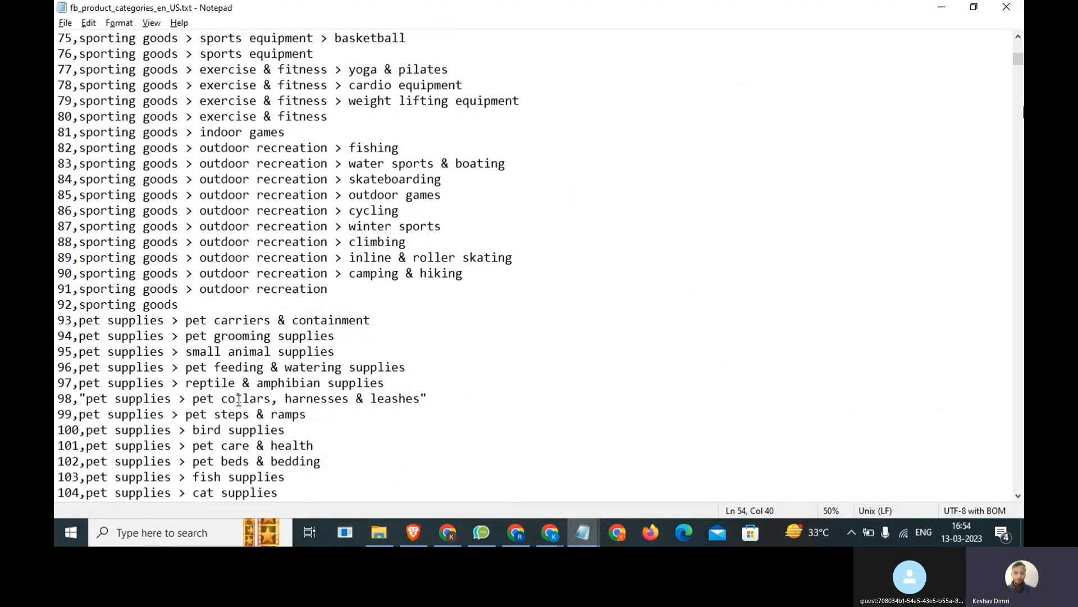
Step: Skim the rest of the Facebook category list through patio & garden down to the sporting goods fishing entries
{"action": "left_click", "coordinate": [1020, 56]}
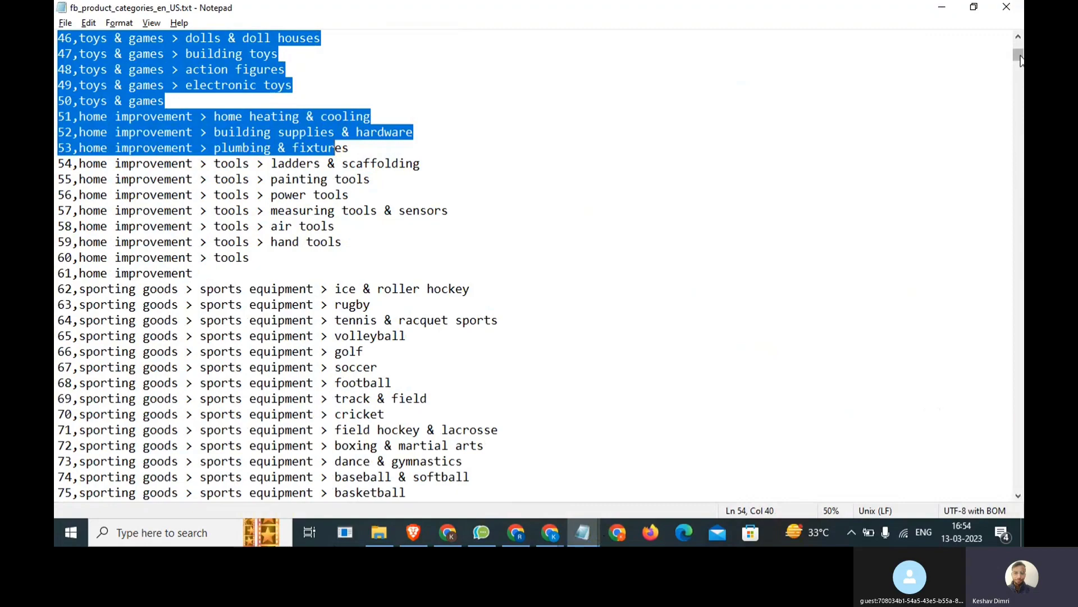
{"action": "left_click_drag", "start_coordinate": [1020, 56], "coordinate": [58, 243]}
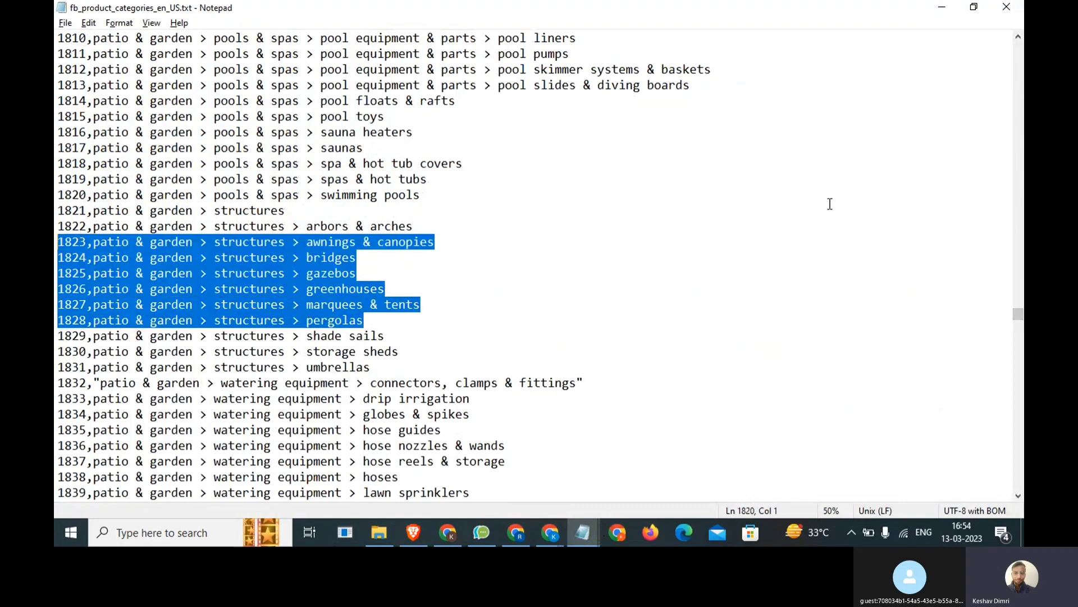
{"action": "left_click_drag", "start_coordinate": [1020, 321], "coordinate": [1019, 456]}
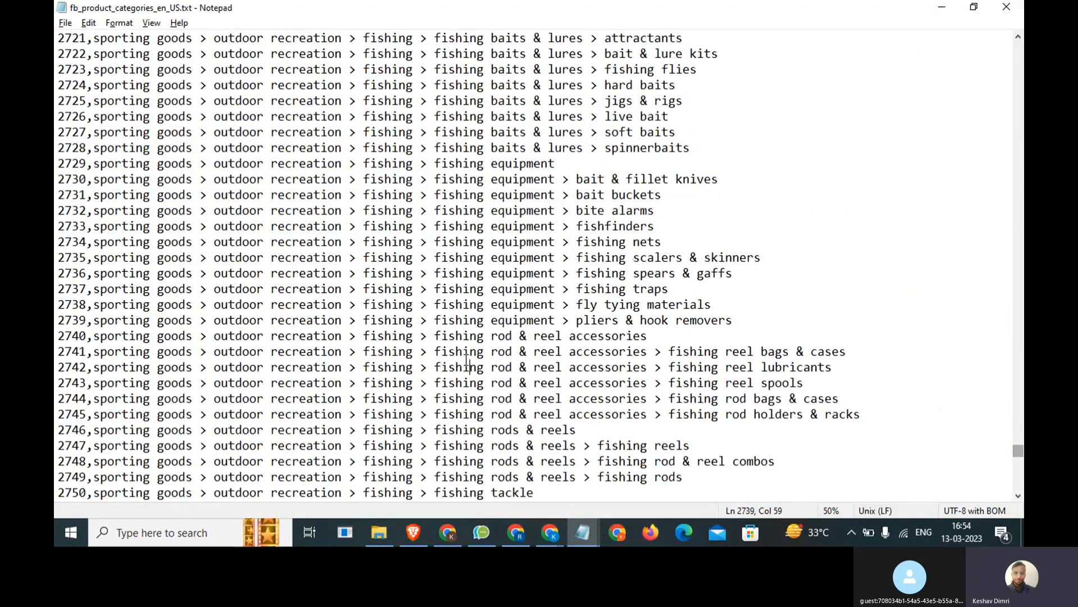
{"action": "left_click_drag", "start_coordinate": [469, 368], "coordinate": [58, 257]}
{"action": "left_click", "coordinate": [117, 245]}
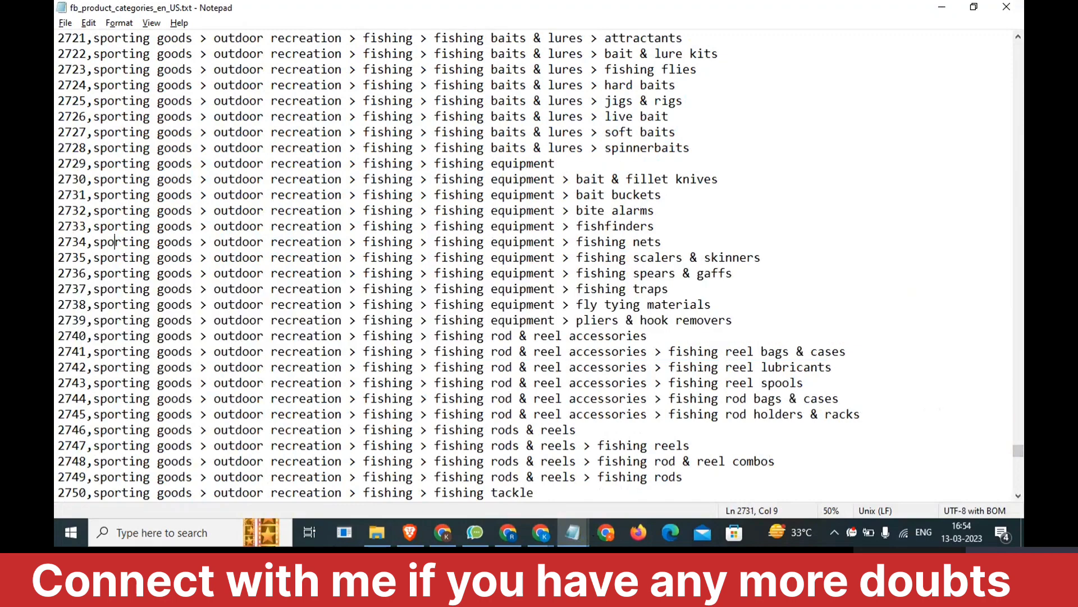
Step: Minimize the Facebook category list and return to the fb-feed sheet's fb_product_category column
{"action": "left_click", "coordinate": [942, 8]}
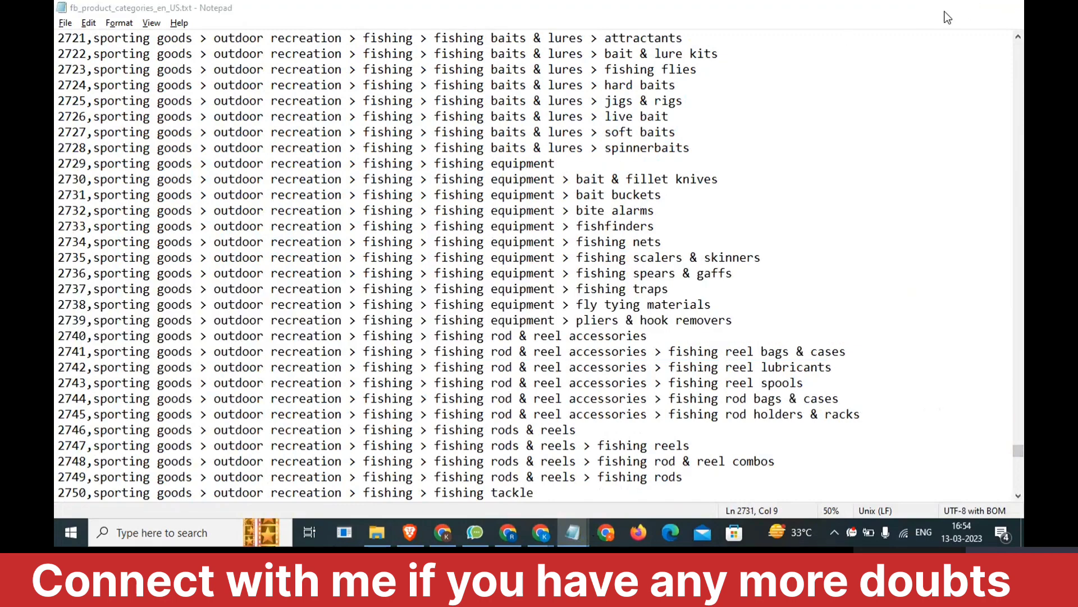
{"action": "left_click", "coordinate": [337, 11]}
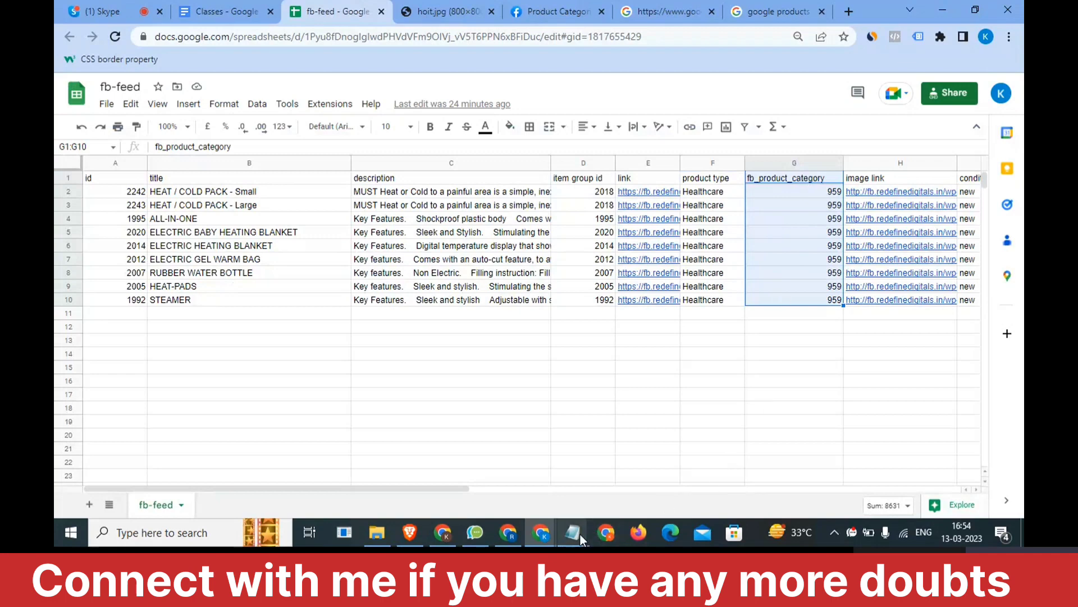
{"action": "mouse_move", "coordinate": [593, 519]}
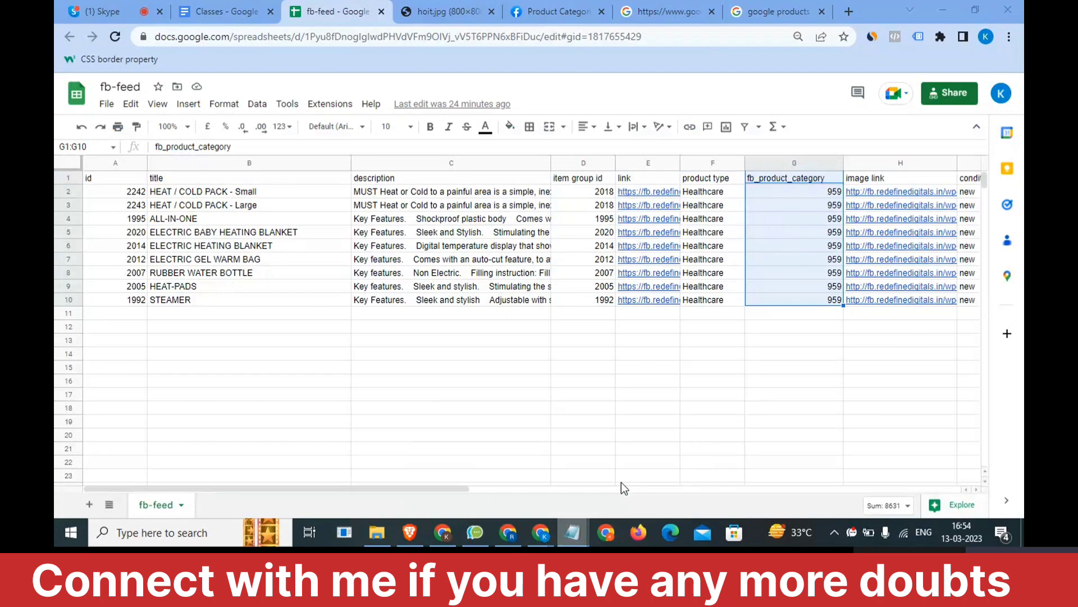